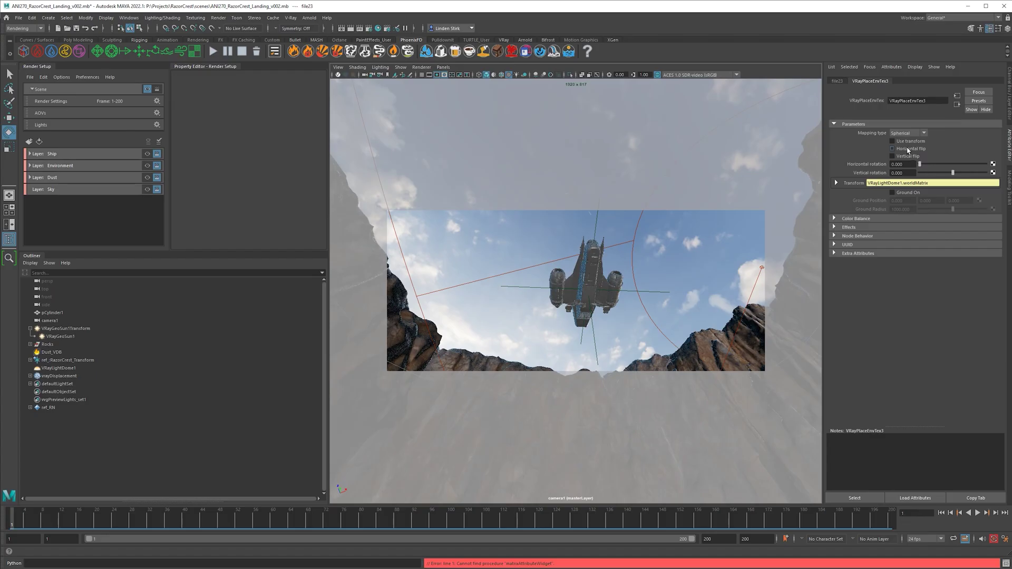
# Preview the Razor Crest composite in After Effects, then return to Maya's V-Ray render settings
pyautogui.click(908, 149)
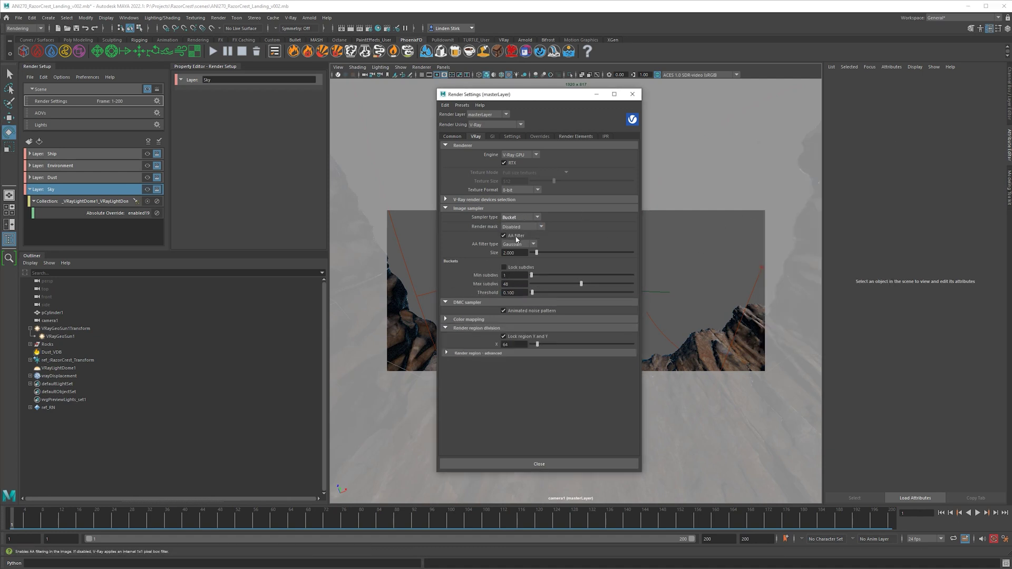
# Set the V-Ray GI engine to Light cache, save the scene, and deselect the Dust render layer
pyautogui.click(492, 136)
pyautogui.click(519, 171)
pyautogui.click(514, 186)
pyautogui.hotkey('ctrl', 's')
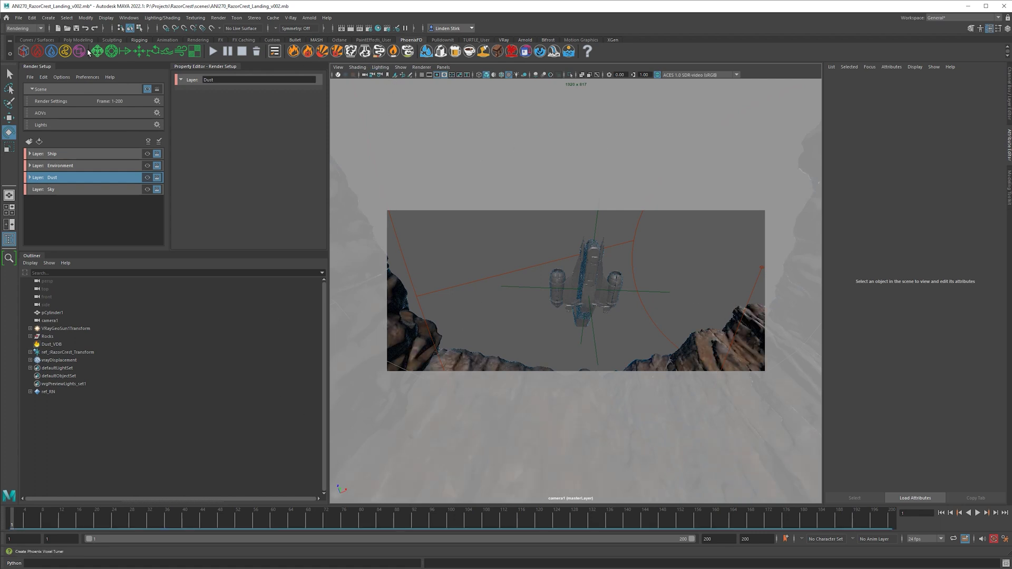
pyautogui.click(727, 277)
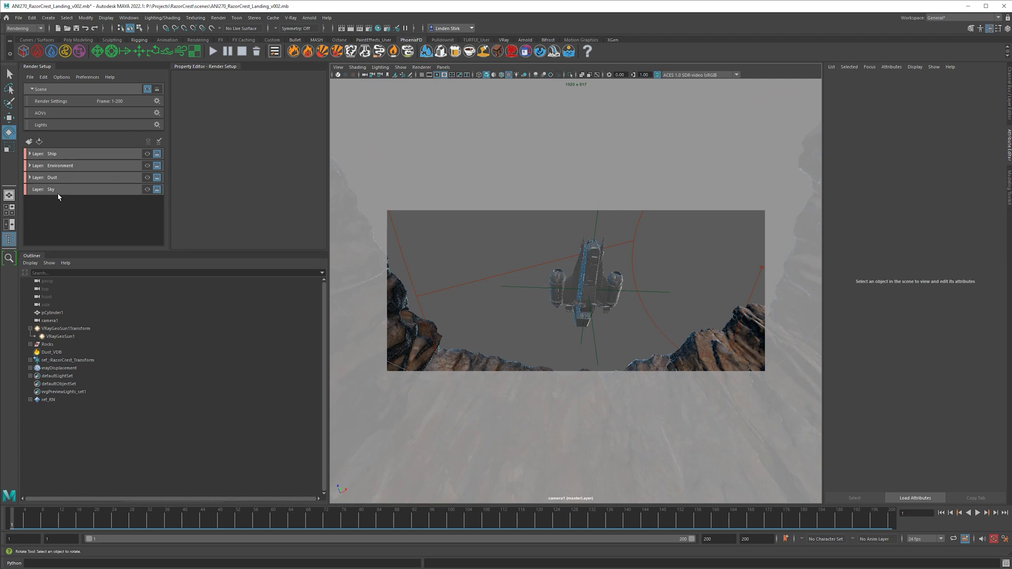
# Create a V-Ray dome light from the Create > Lights menu
pyautogui.click(48, 17)
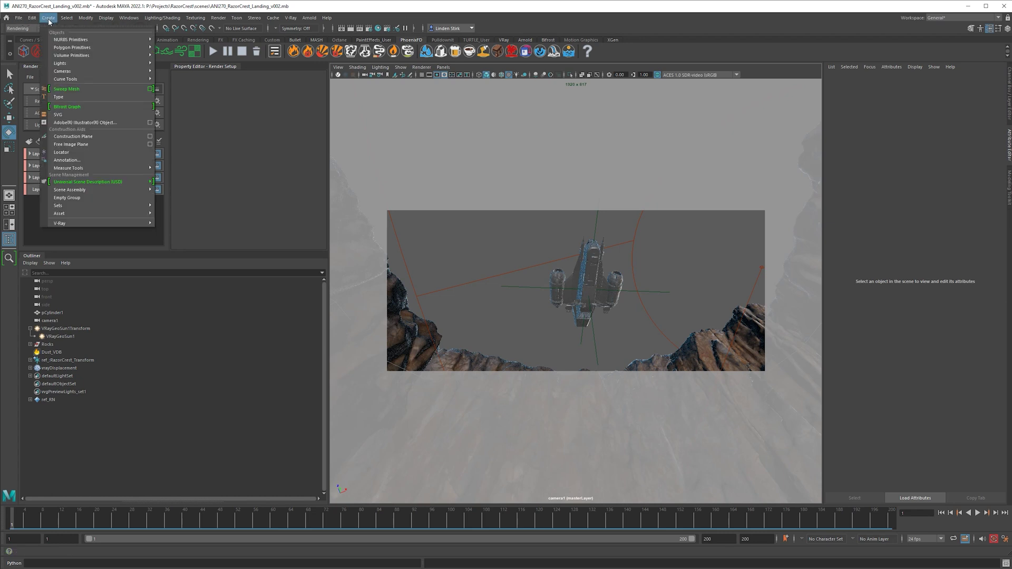
pyautogui.moveTo(74, 63)
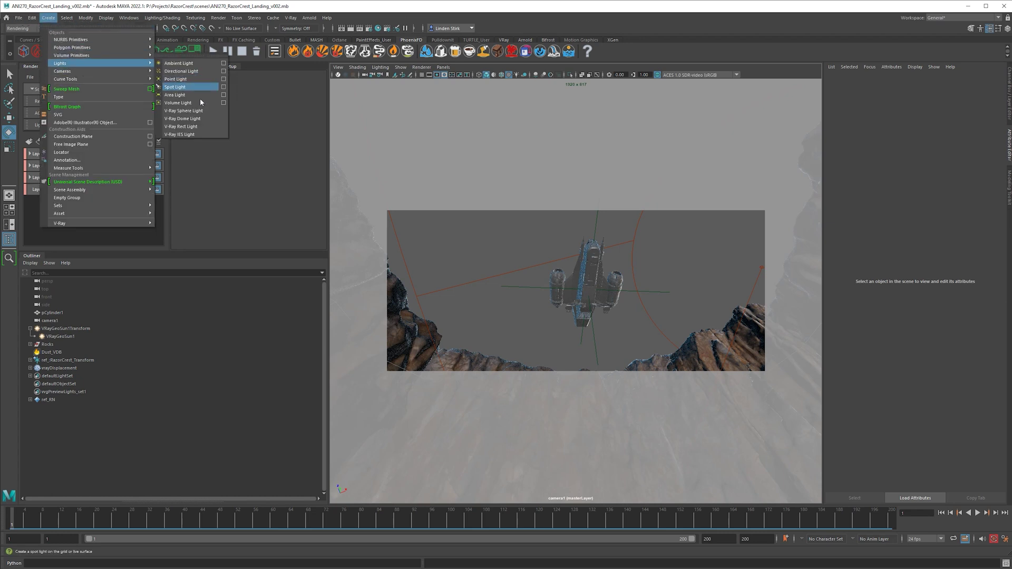
pyautogui.click(207, 118)
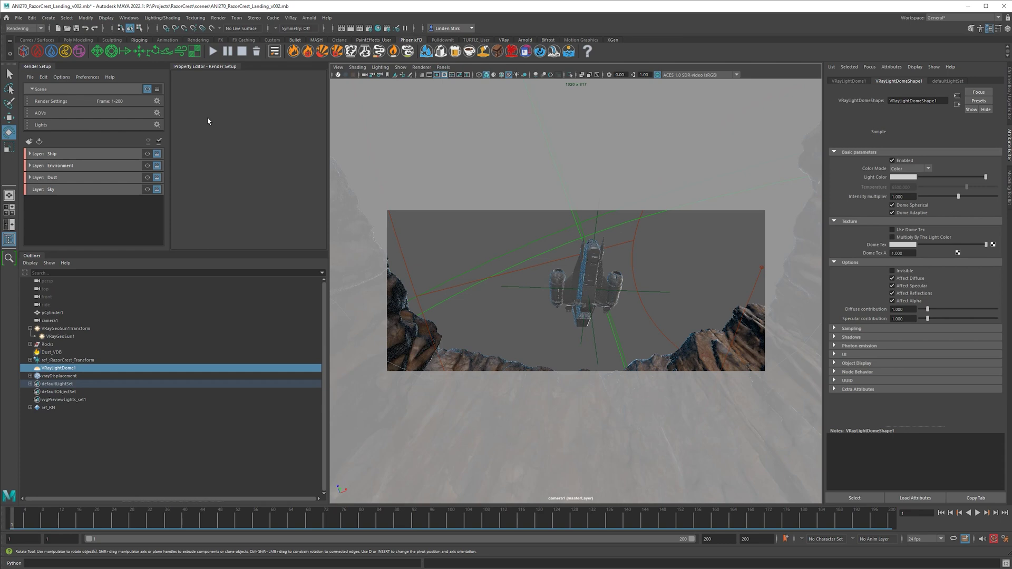
# Enable Use Dome Tex with a new File texture and browse for its image
pyautogui.click(908, 230)
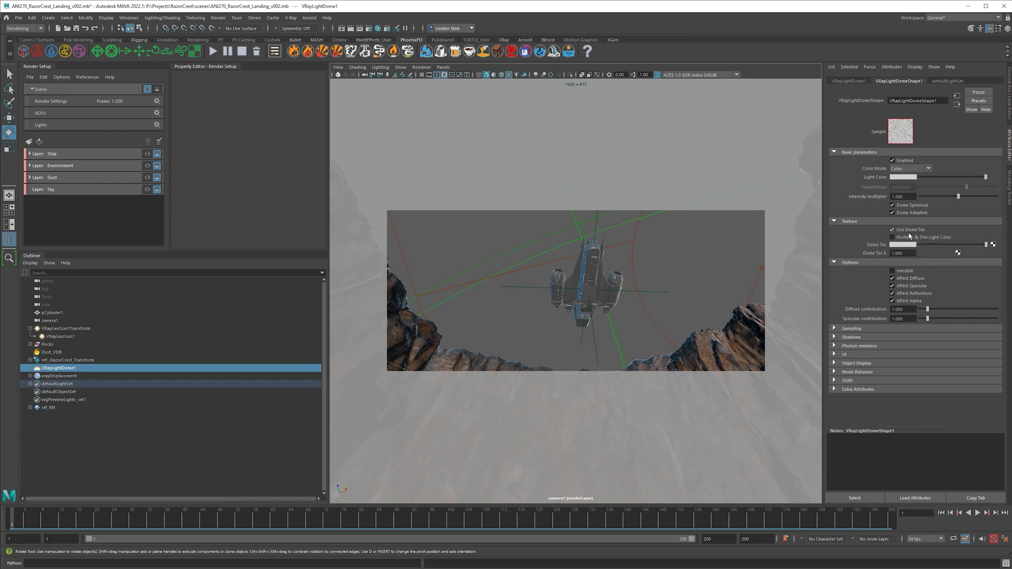
pyautogui.click(993, 245)
pyautogui.click(653, 352)
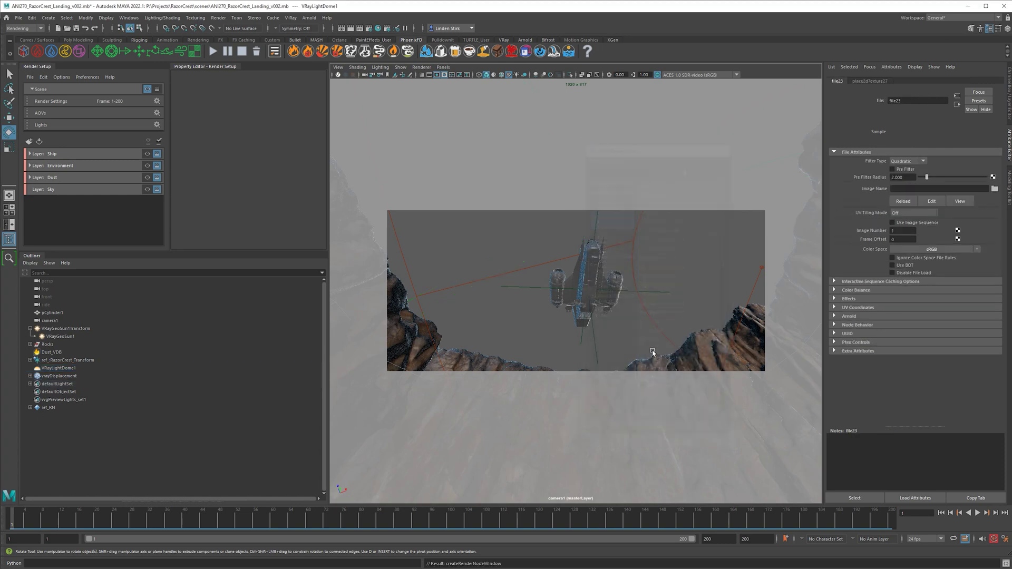
pyautogui.click(994, 189)
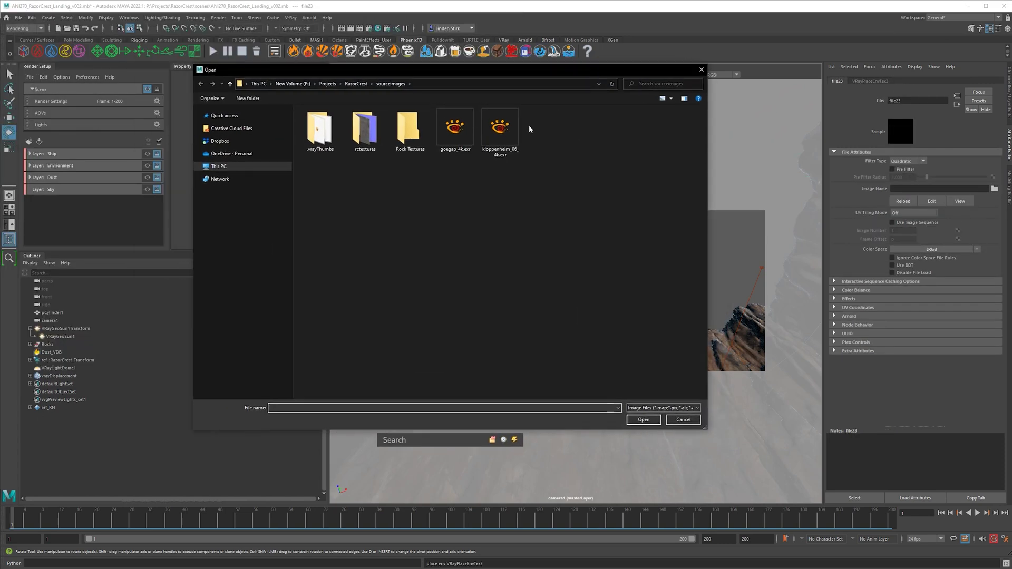
# Load kloppenheim_06_4k.exr into the dome's file texture with scene-linear Rec.709-sRGB colour space
pyautogui.click(504, 132)
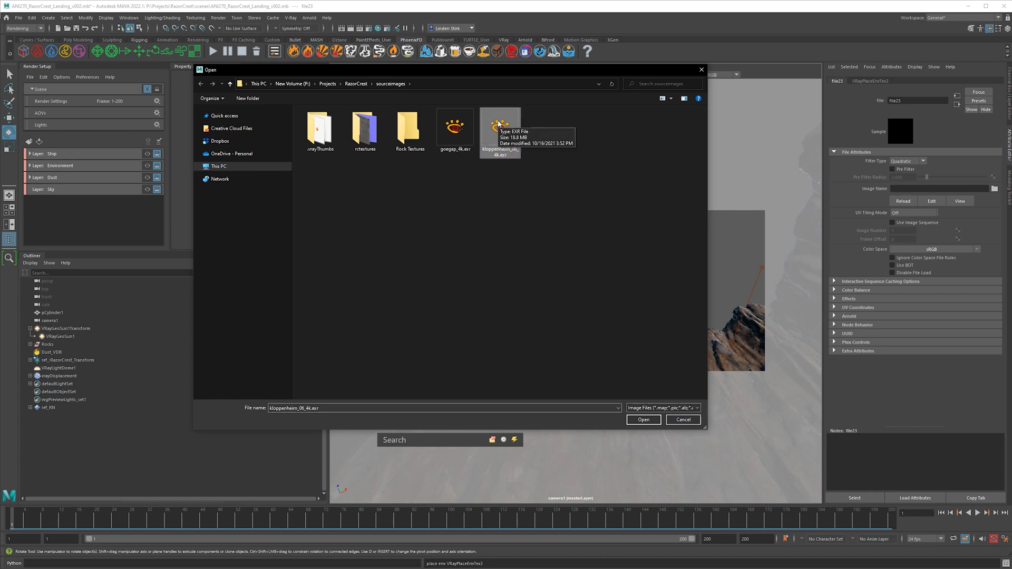
pyautogui.doubleClick(499, 126)
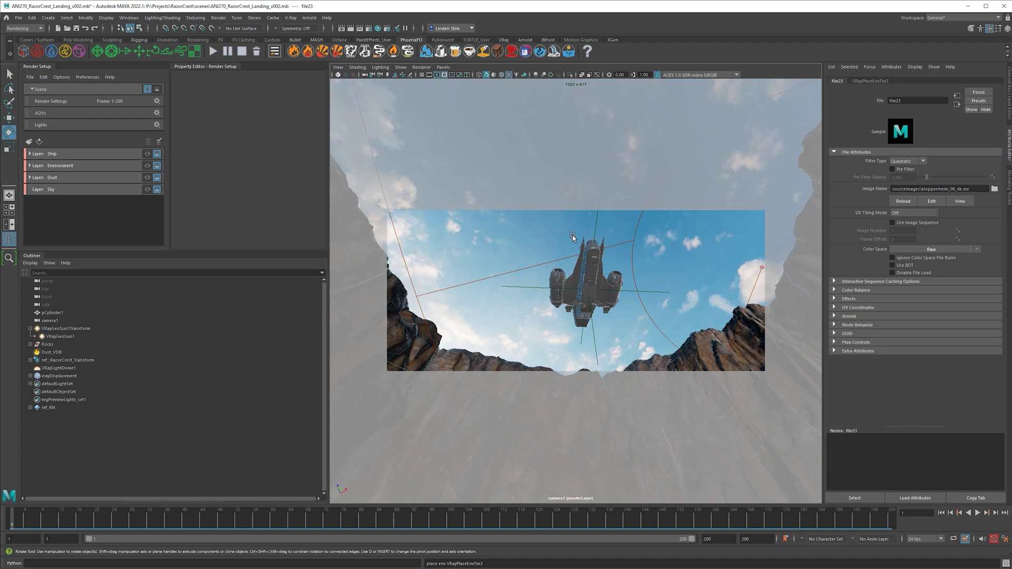
pyautogui.click(898, 250)
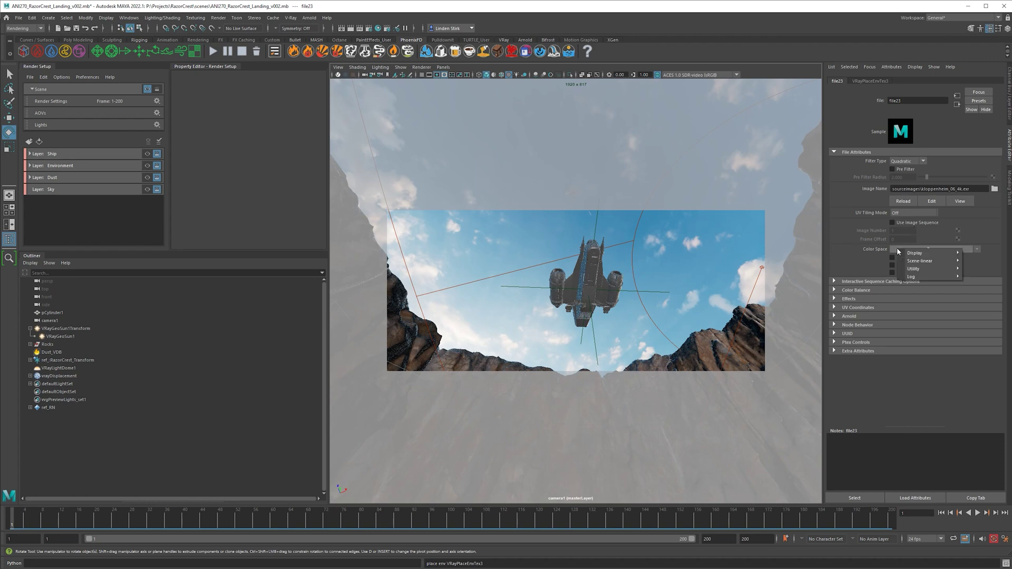
pyautogui.moveTo(928, 261)
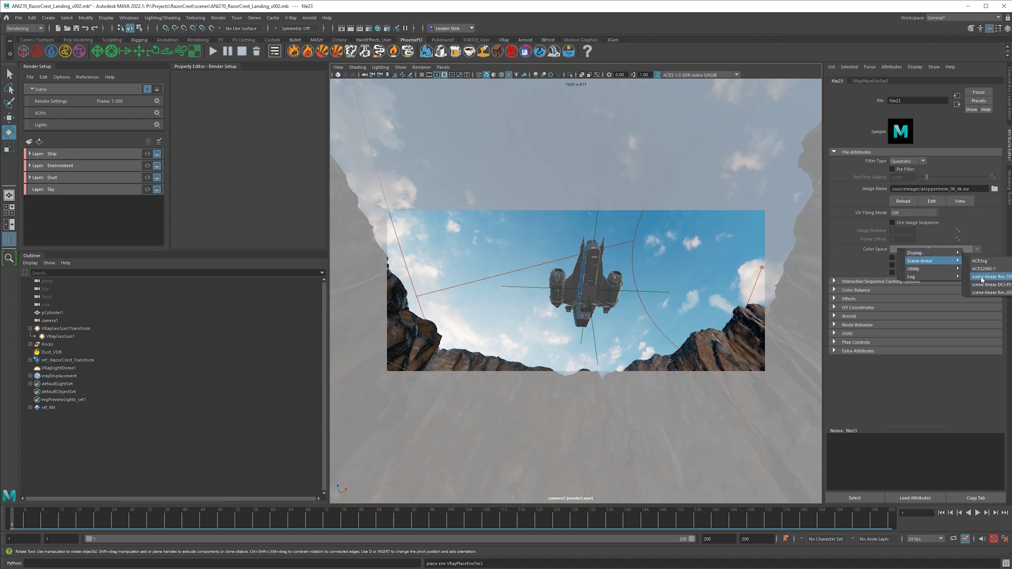
pyautogui.click(989, 278)
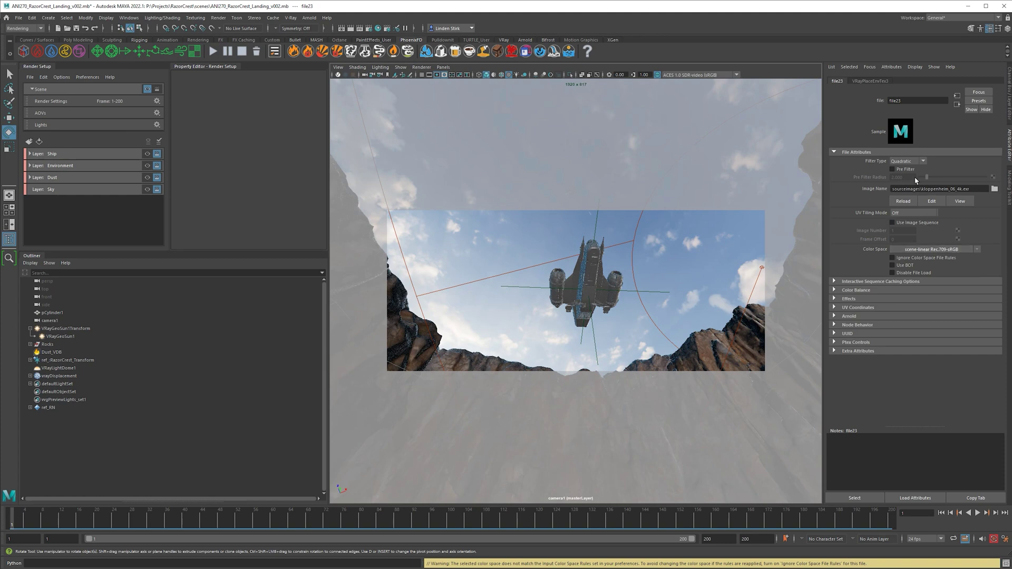
pyautogui.click(883, 81)
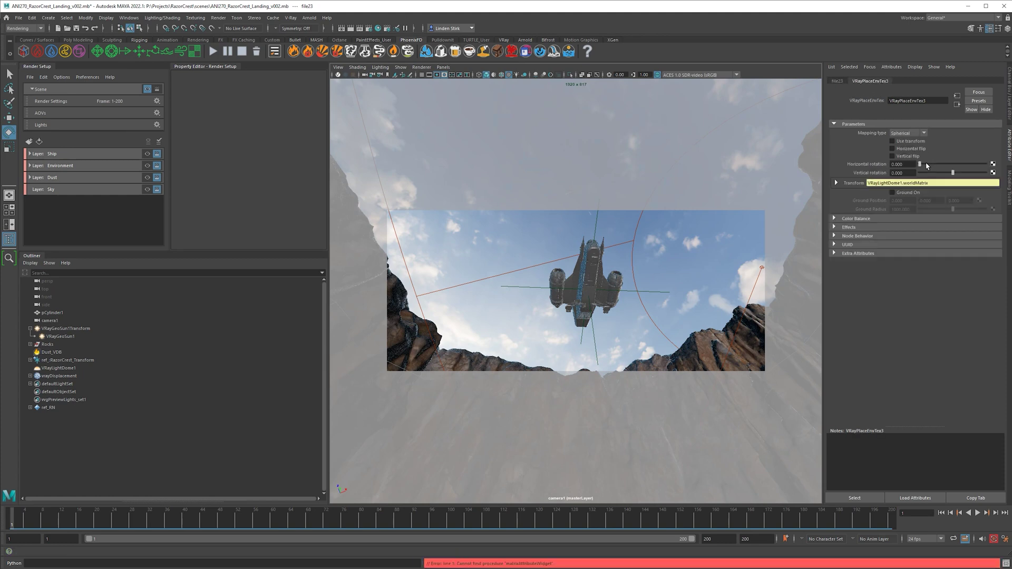
# Turn on horizontal flip for the dome sky and begin rotating it, checking the perspective view
pyautogui.click(907, 151)
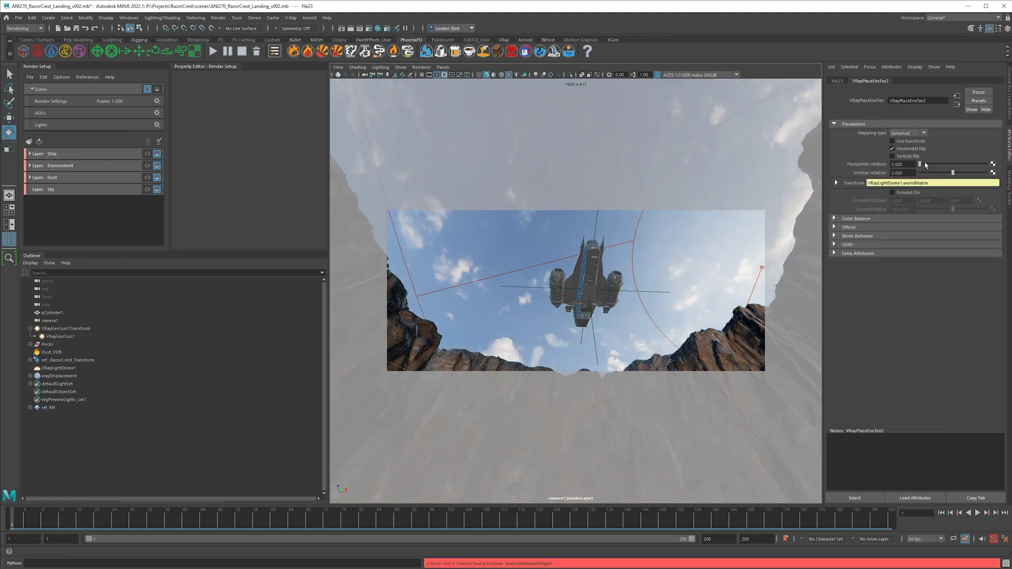
pyautogui.moveTo(926, 165); pyautogui.dragTo(926, 165)
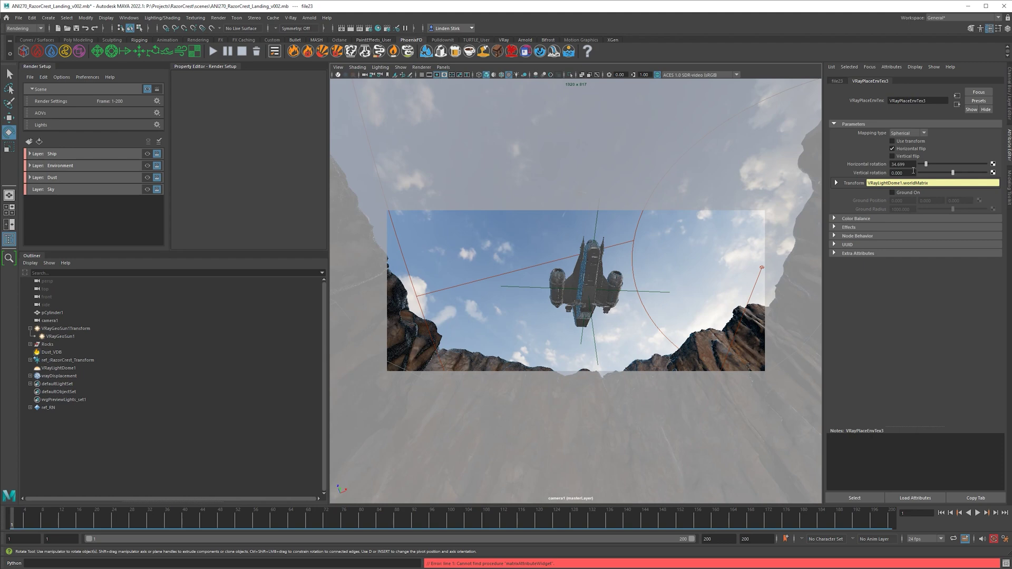
pyautogui.click(637, 144)
pyautogui.press('space')
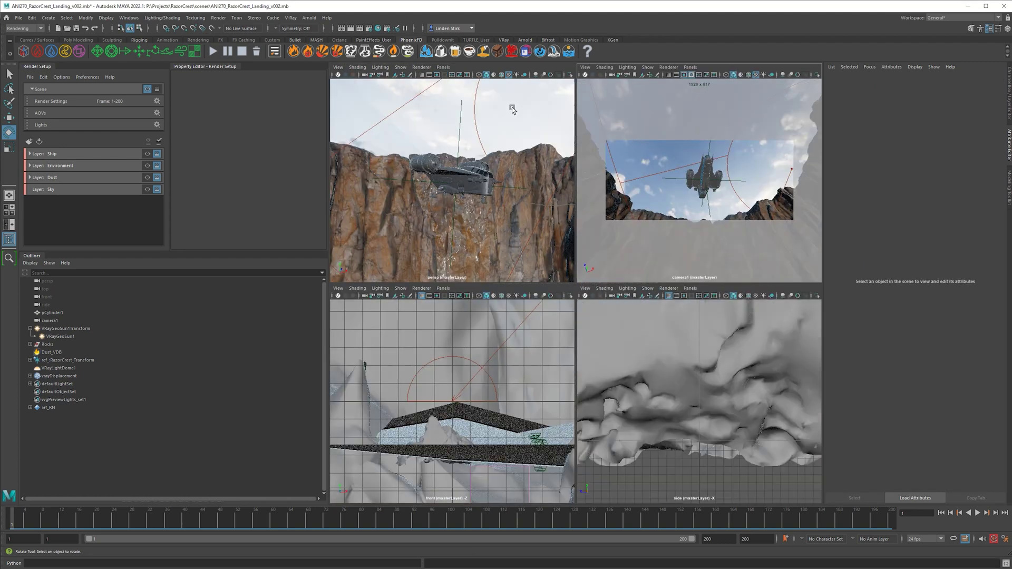
pyautogui.press('space')
pyautogui.scroll(-5, 527, 201)
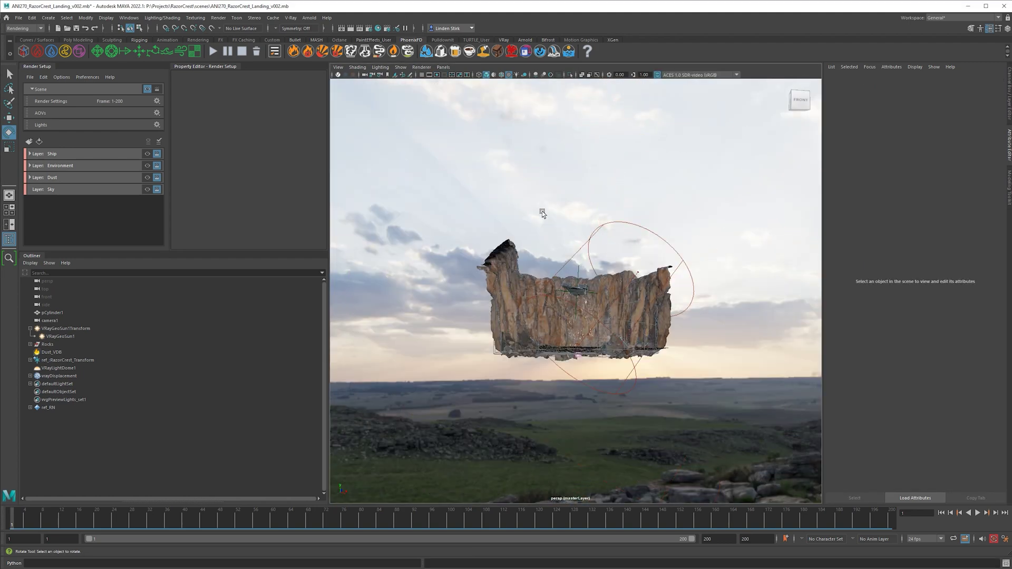
pyautogui.keyDown('alt'); pyautogui.moveTo(542, 211); pyautogui.dragTo(510, 157); pyautogui.keyUp('alt')
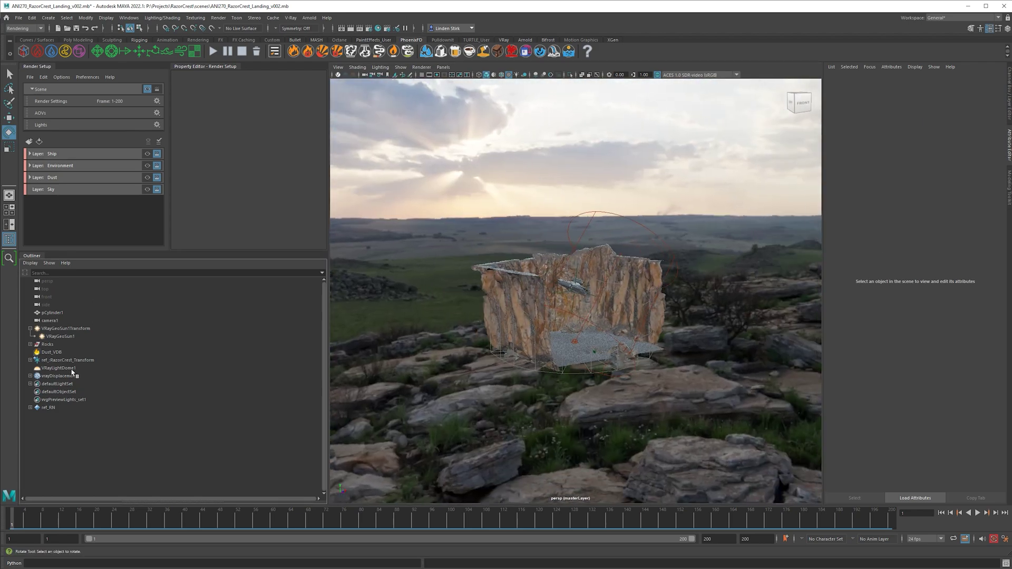
# Rotate the dome sky's horizontal rotation to 342.651, orbiting the view to check the result
pyautogui.click(157, 368)
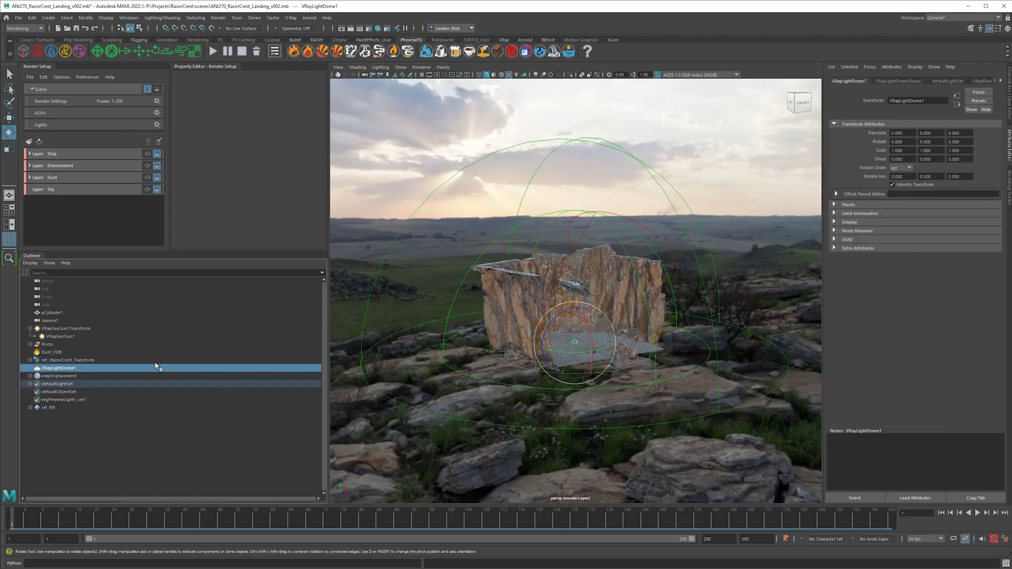
pyautogui.click(981, 81)
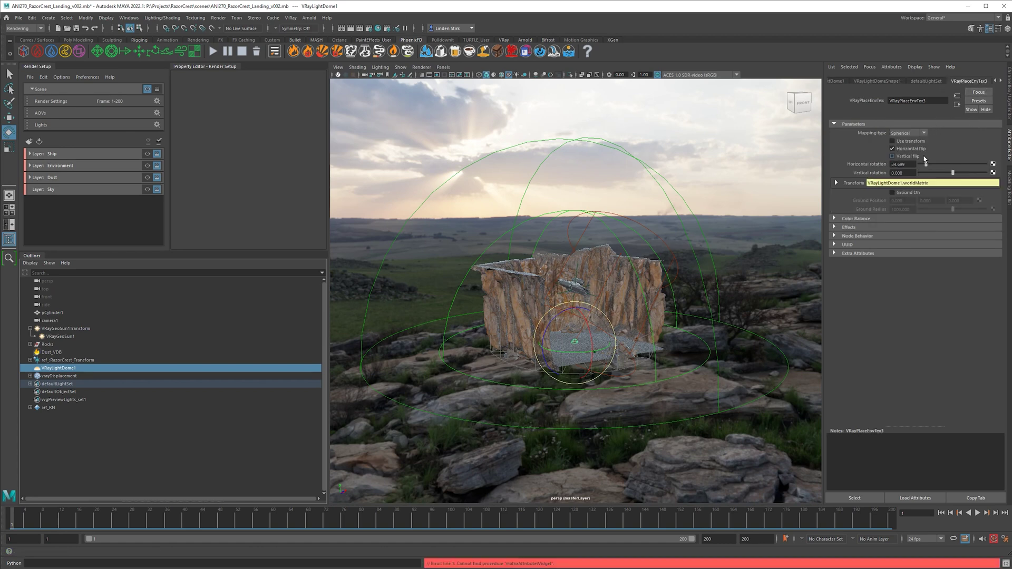
pyautogui.moveTo(929, 165); pyautogui.dragTo(930, 165)
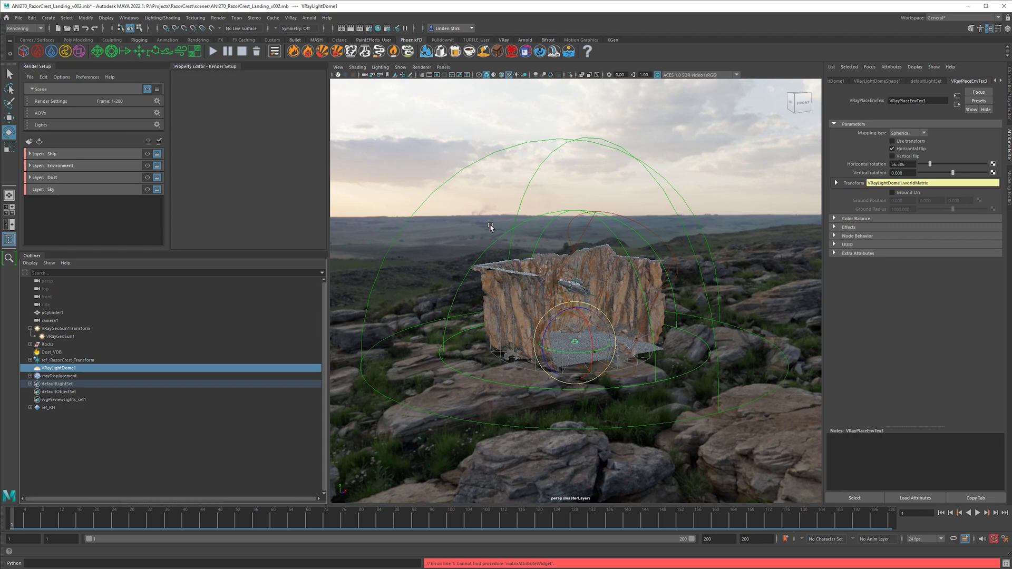
pyautogui.keyDown('alt'); pyautogui.moveTo(492, 226); pyautogui.dragTo(585, 191); pyautogui.keyUp('alt')
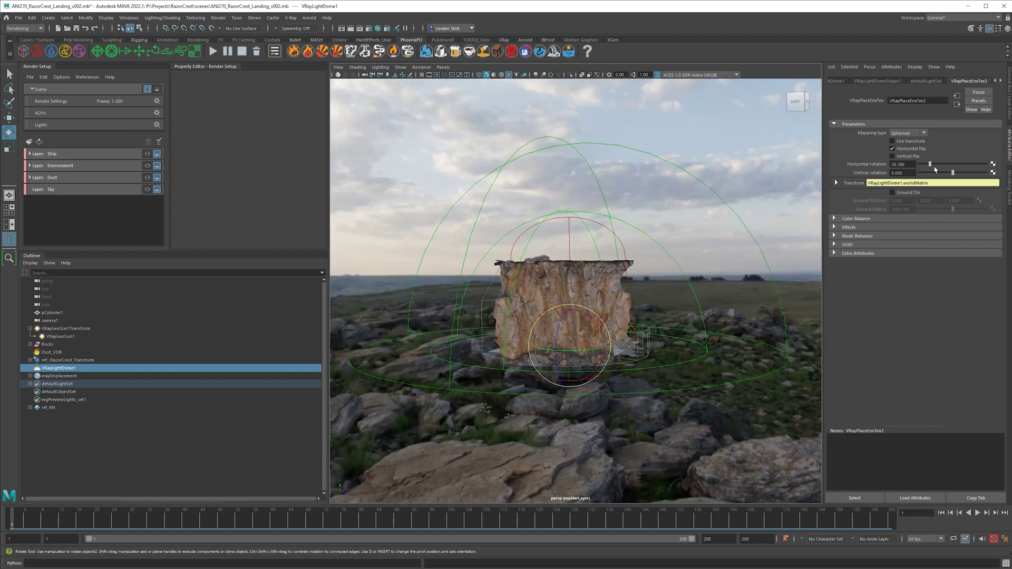
pyautogui.moveTo(935, 166); pyautogui.dragTo(982, 174)
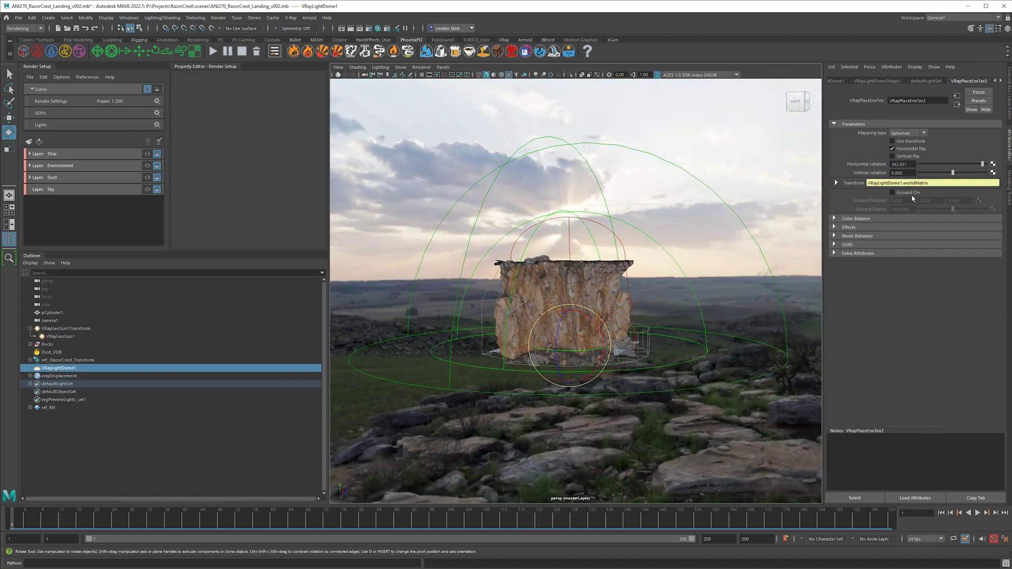
pyautogui.moveTo(580, 253)
pyautogui.keyDown('alt'); pyautogui.mouseDown()
pyautogui.moveTo(564, 255)
pyautogui.moveTo(591, 269)
pyautogui.mouseUp(); pyautogui.keyUp('alt')
pyautogui.press('space')
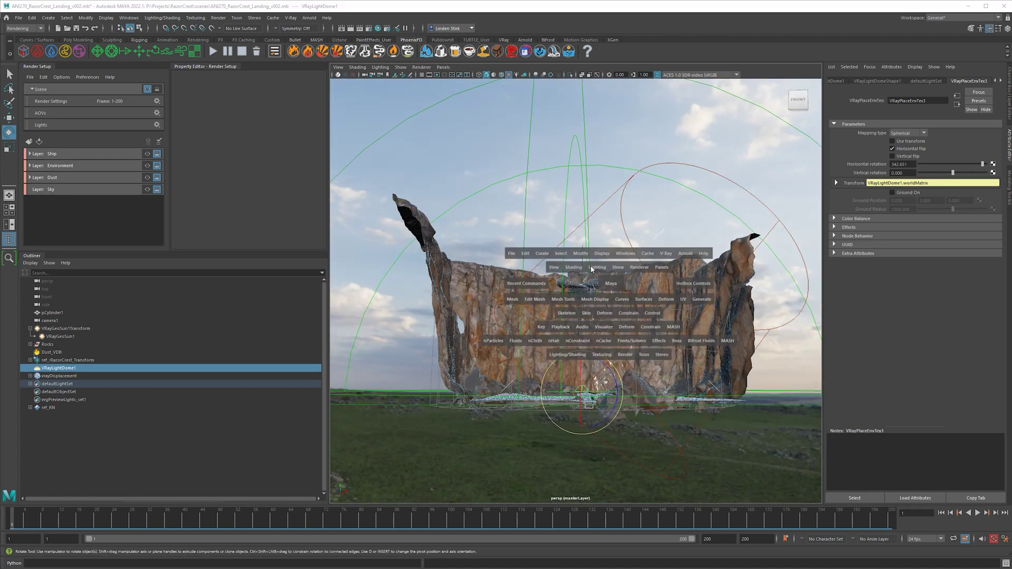
pyautogui.press('space')
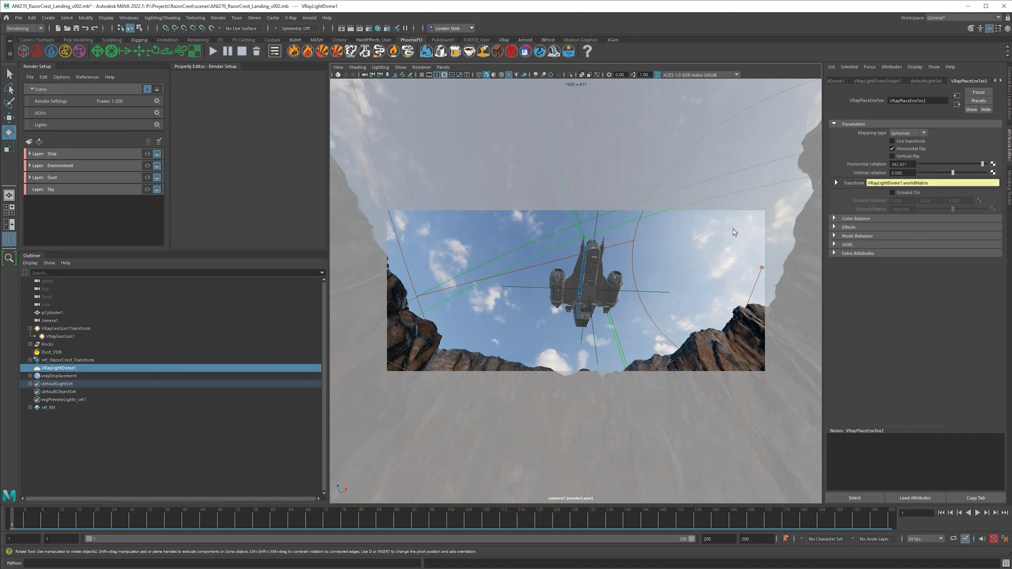
pyautogui.moveTo(955, 173)
pyautogui.mouseDown()
pyautogui.moveTo(944, 175)
pyautogui.moveTo(956, 174)
pyautogui.mouseUp()
pyautogui.click(902, 173)
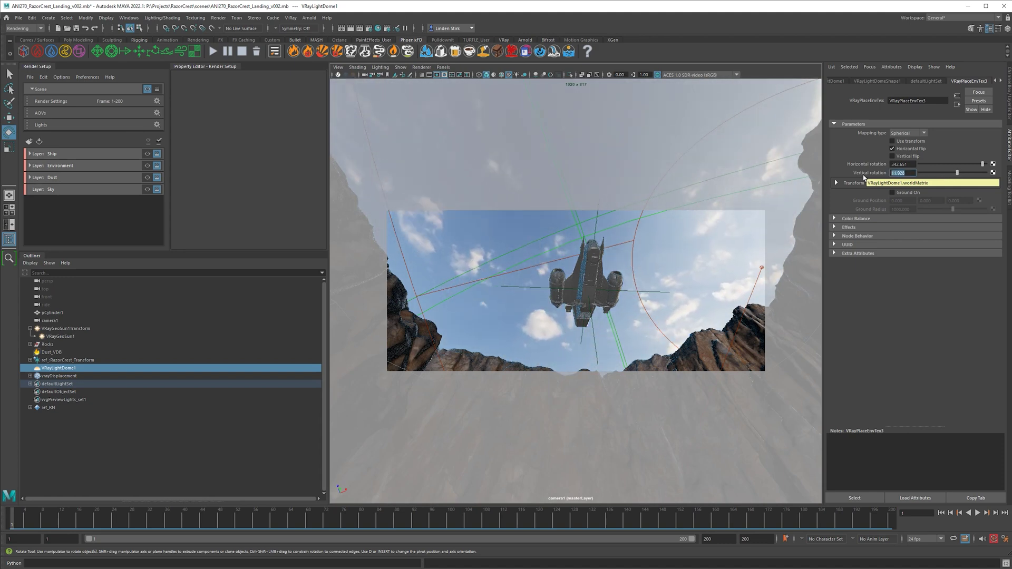
pyautogui.write('0')
pyautogui.press('Return')
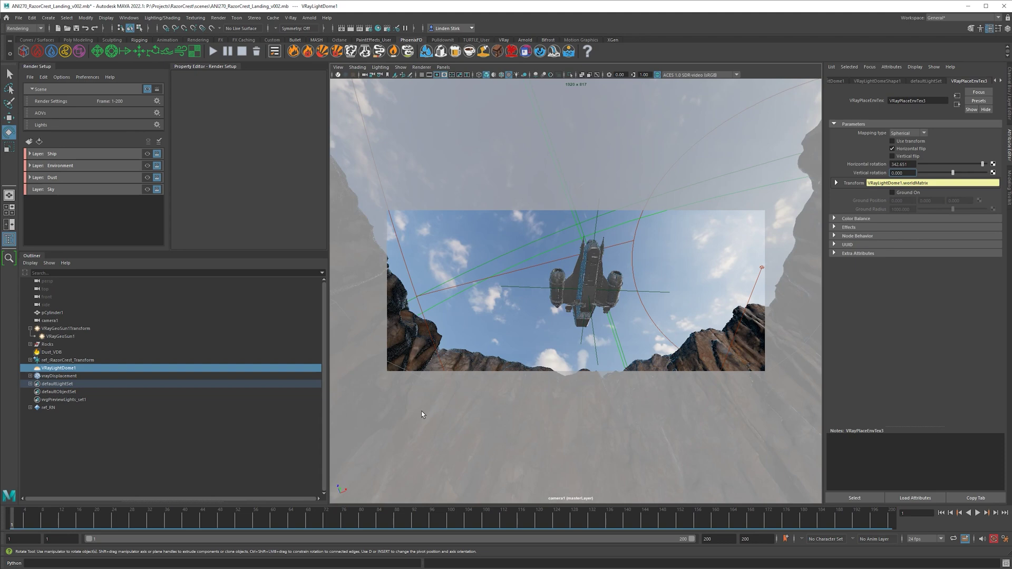
# Make the Sky layer active and uncheck the dome light's Enabled attribute
pyautogui.click(86, 193)
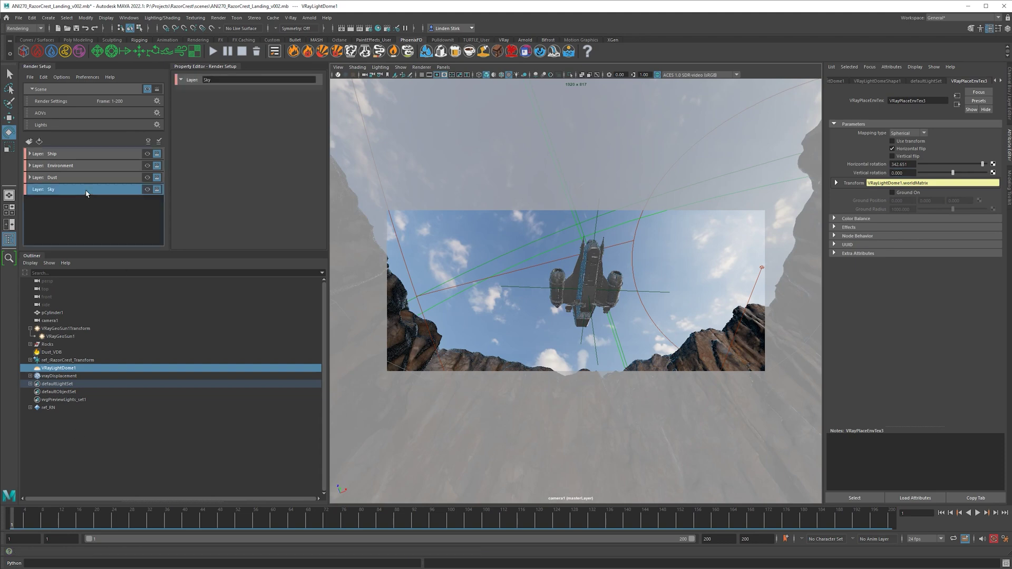
pyautogui.click(147, 190)
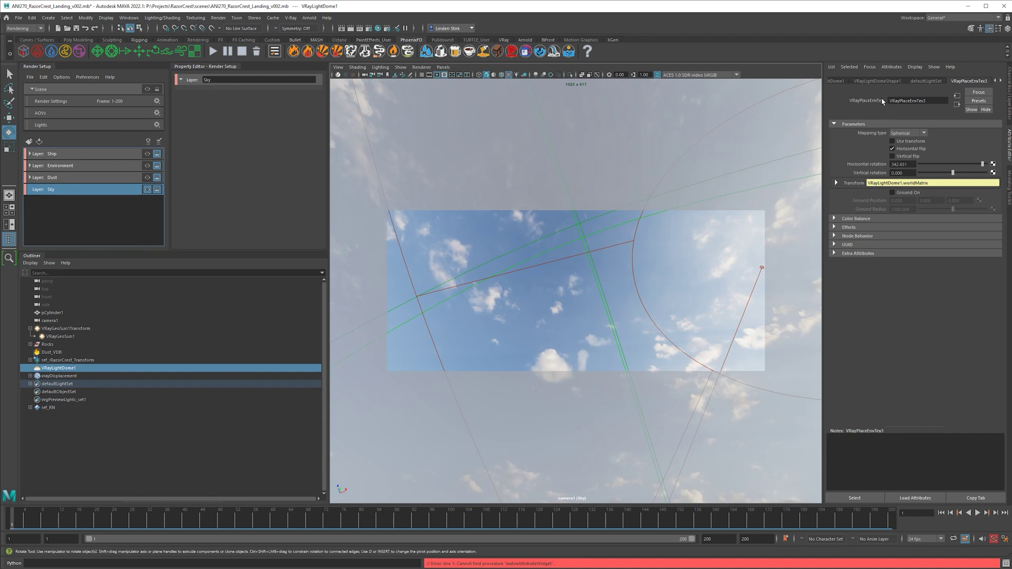
pyautogui.click(878, 81)
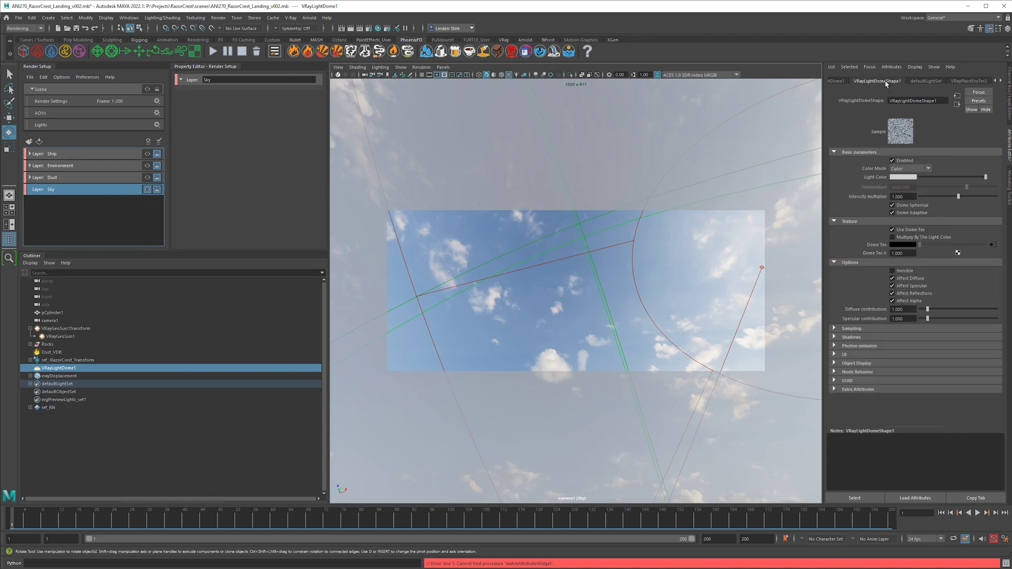
pyautogui.click(905, 161)
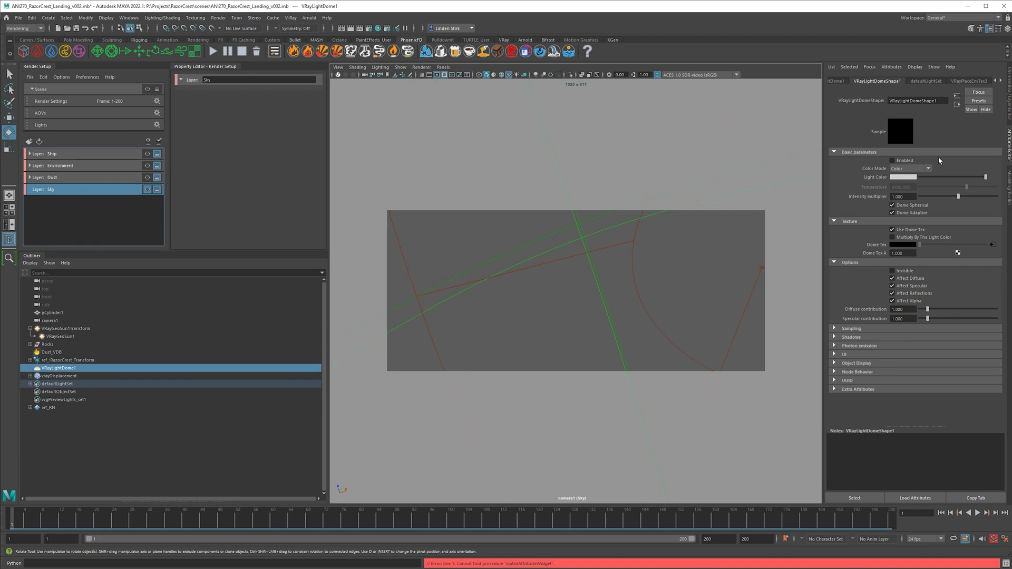
# Add an absolute override on the dome's Enabled attribute for the Sky layer, then review the Dust, Environment and master layers
pyautogui.rightClick(908, 162)
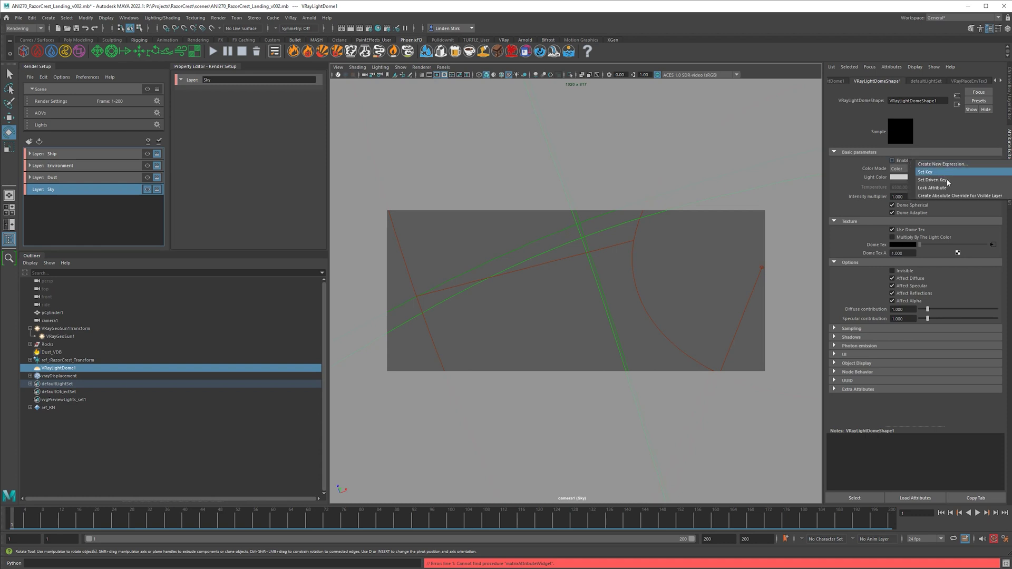
pyautogui.click(949, 196)
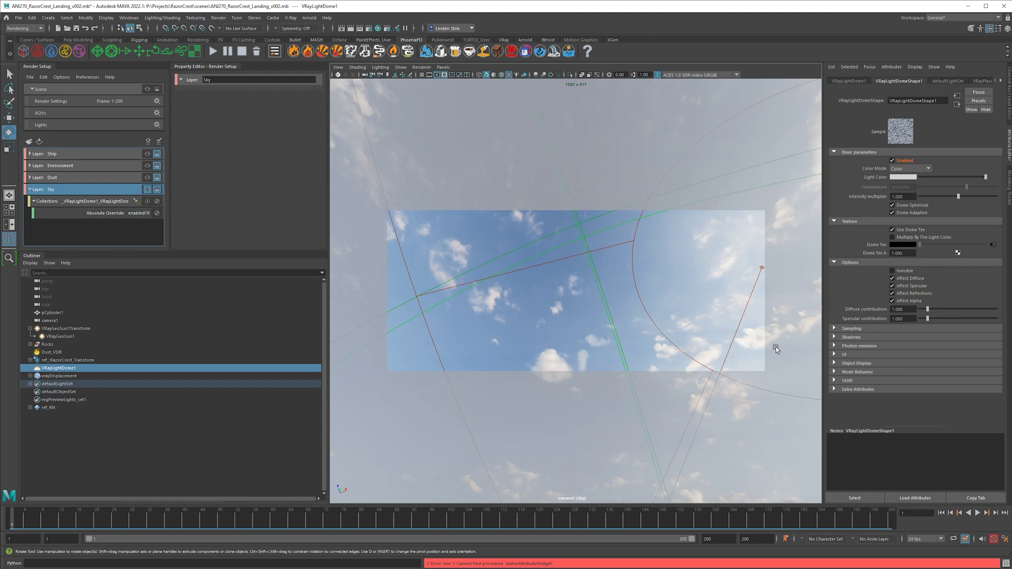
pyautogui.click(147, 178)
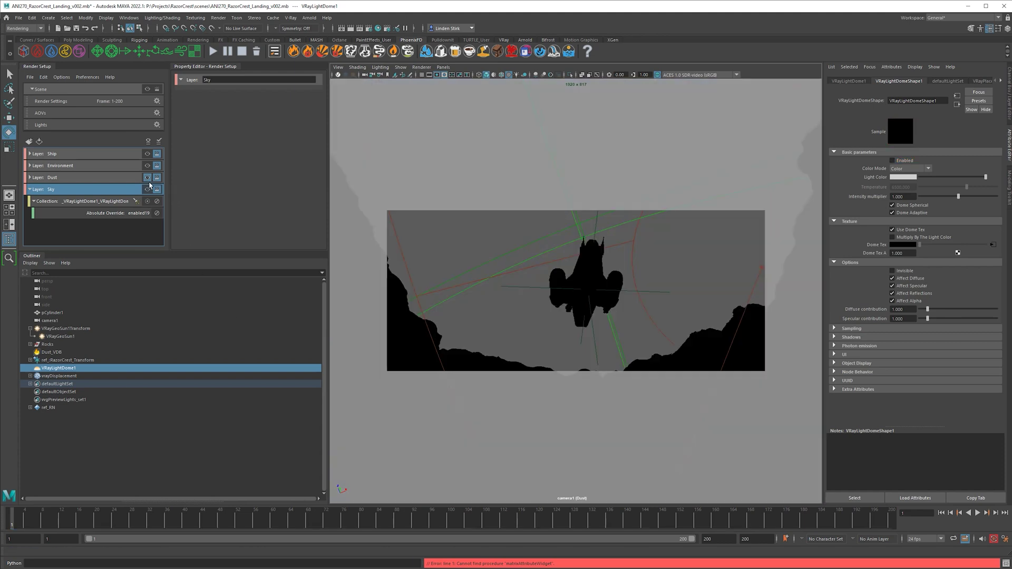
pyautogui.click(148, 166)
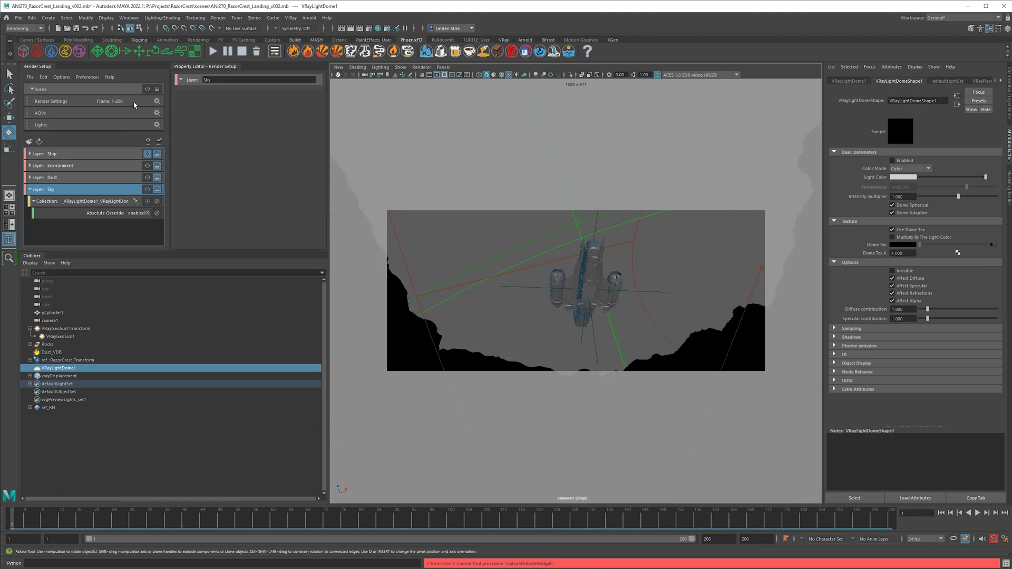
pyautogui.click(147, 89)
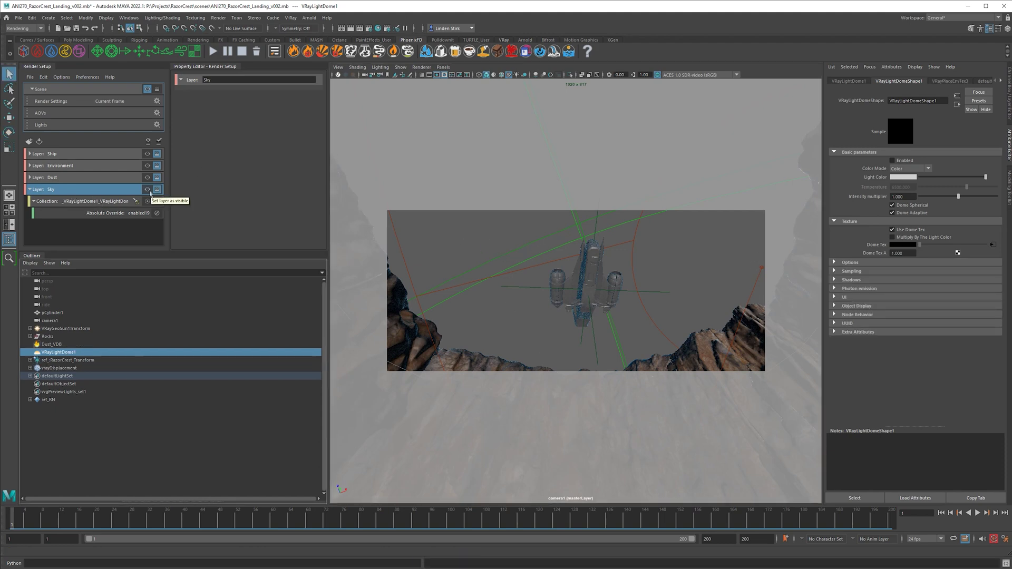
# Start a V-Ray IPR render of the Sky layer and resize the frame buffer window
pyautogui.click(149, 191)
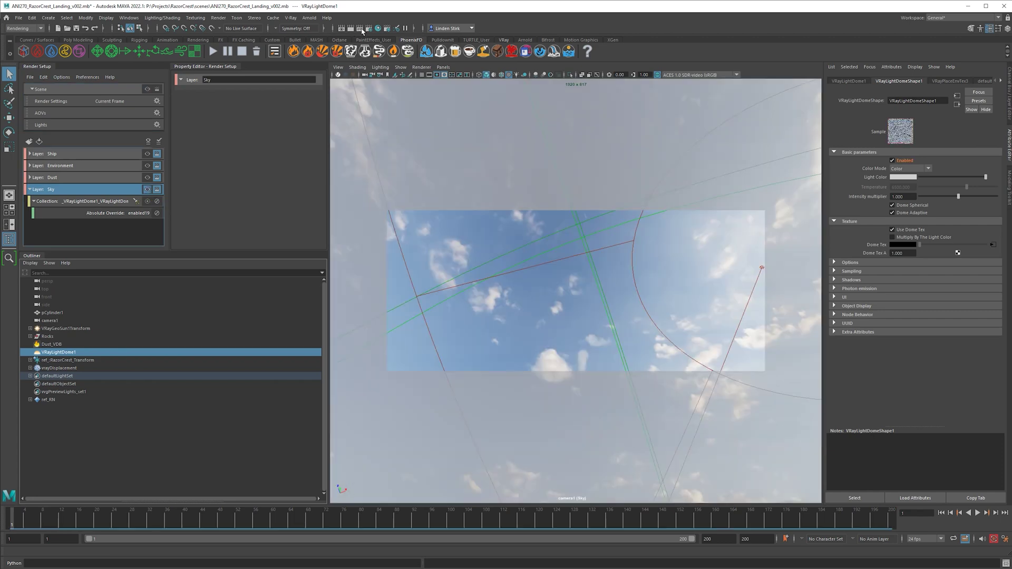
pyautogui.click(362, 28)
pyautogui.moveTo(705, 145); pyautogui.dragTo(507, 76)
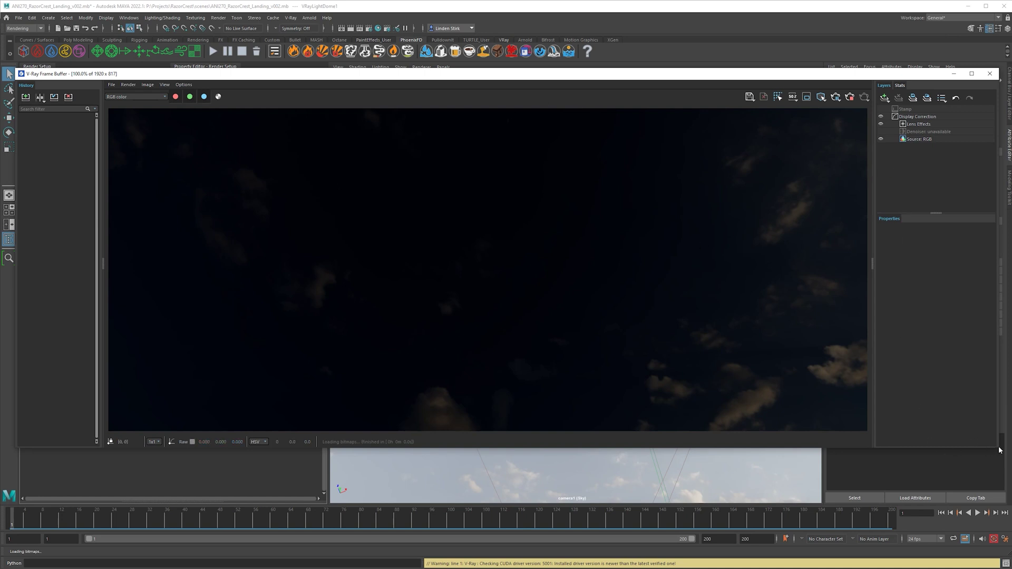
pyautogui.moveTo(997, 448); pyautogui.dragTo(691, 401)
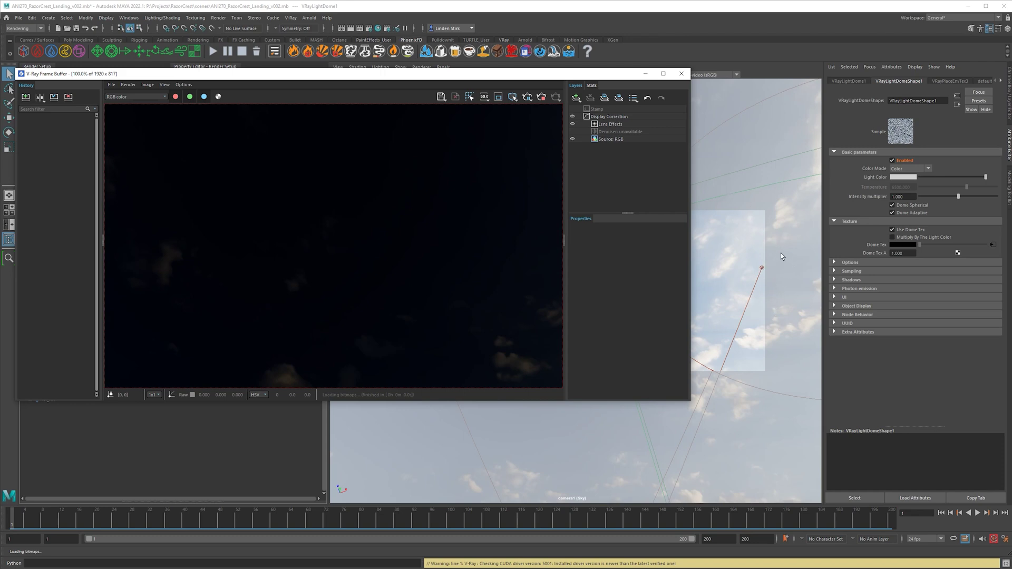
# Set the dome light's Intensity multiplier to 20
pyautogui.click(869, 197)
pyautogui.write('20')
pyautogui.press('Return')
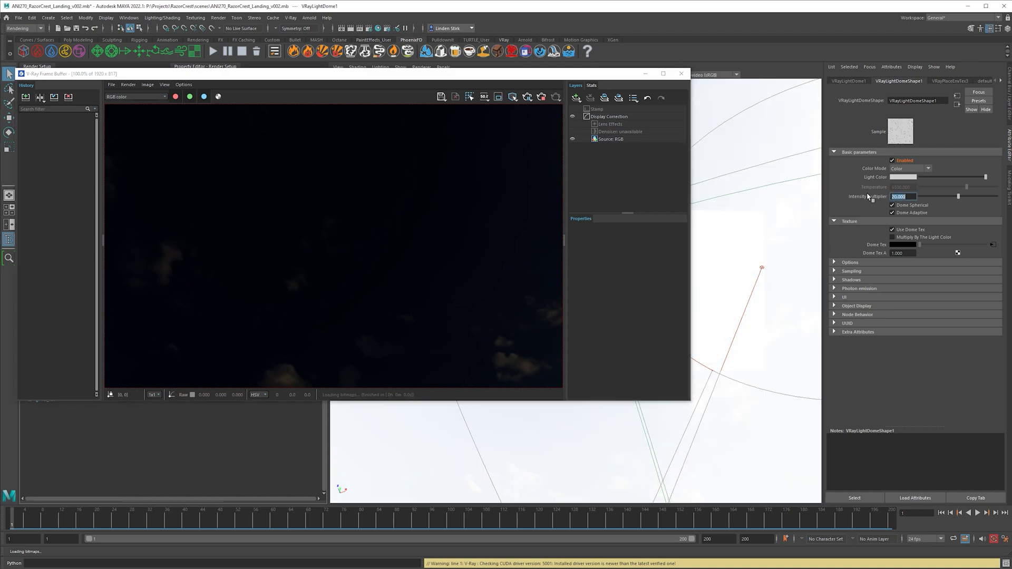
pyautogui.scroll(-2, 452, 250)
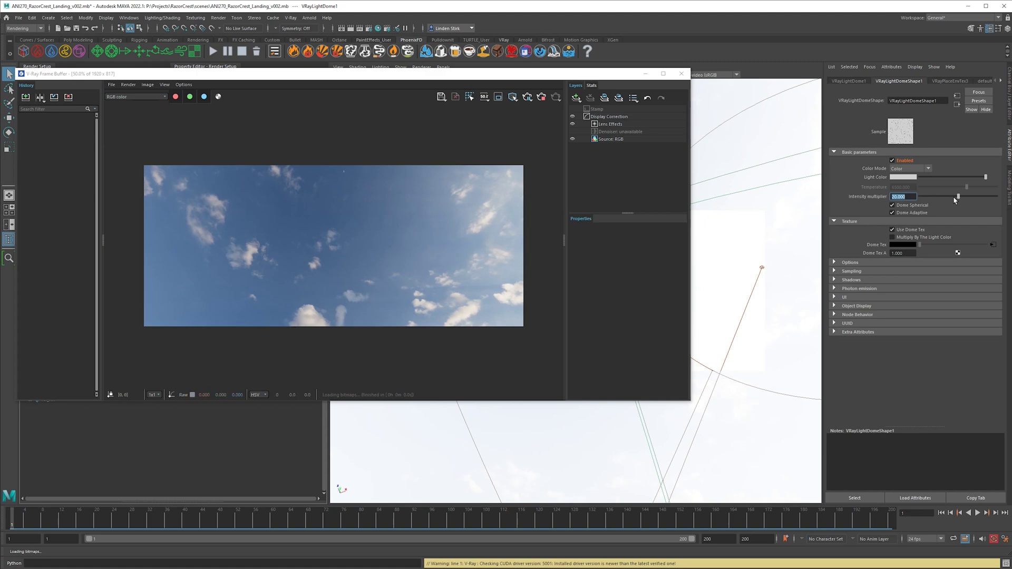
pyautogui.moveTo(958, 197); pyautogui.dragTo(967, 198)
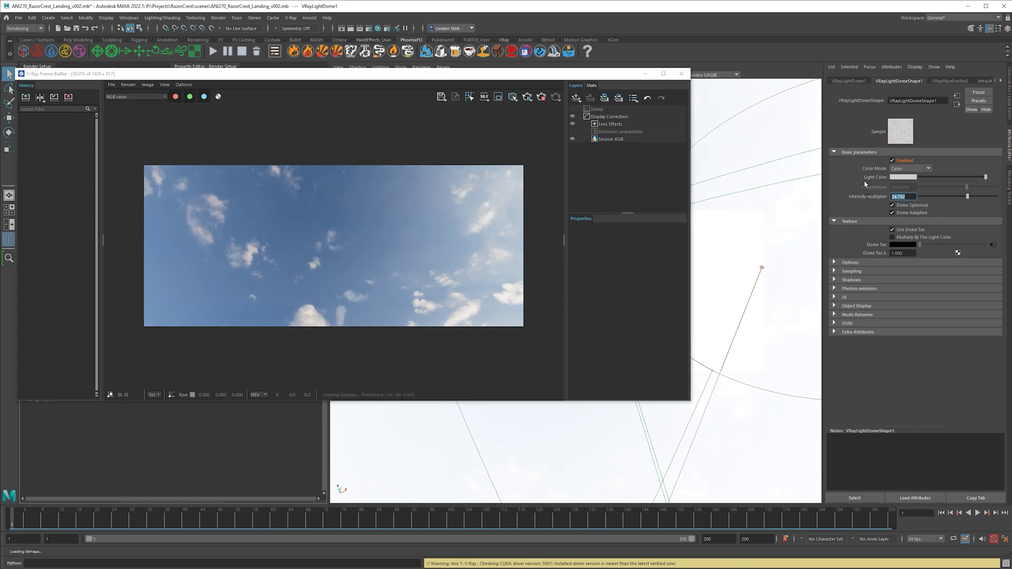
pyautogui.write('20')
pyautogui.press('Return')
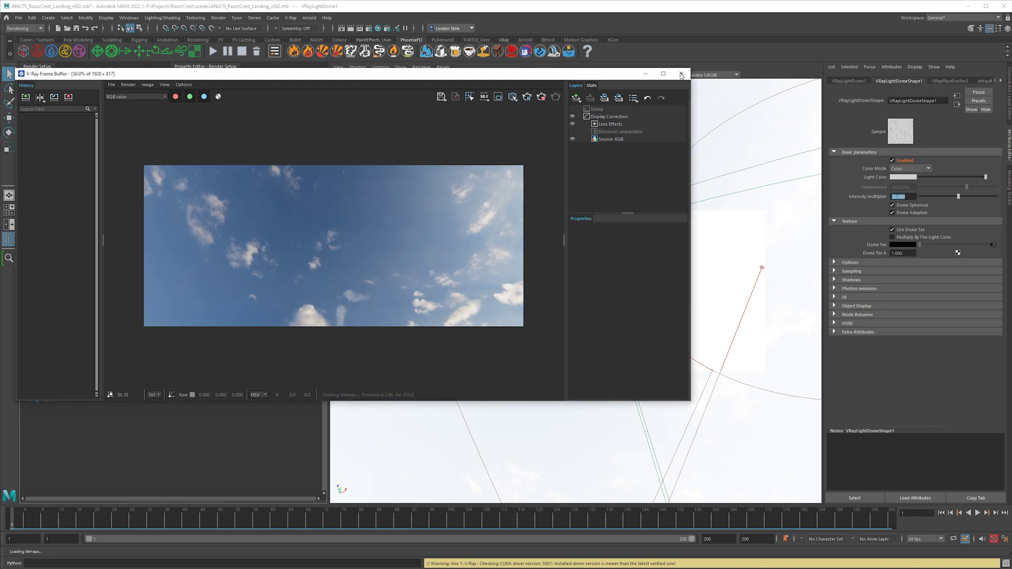
# Close the frame buffer, return to masterLayer, and select the Dust_VDB volume
pyautogui.click(681, 75)
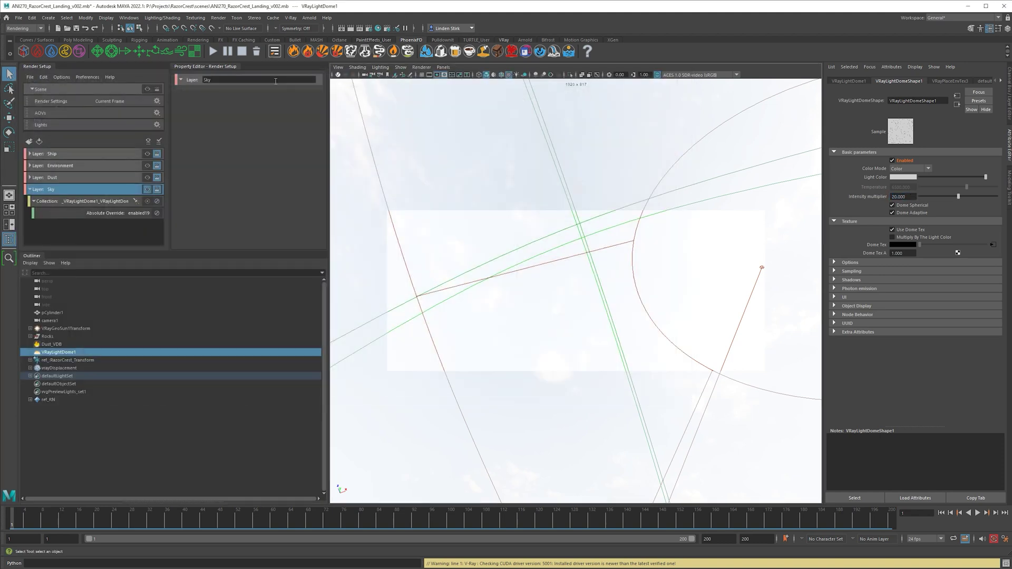
pyautogui.click(147, 89)
pyautogui.press('e')
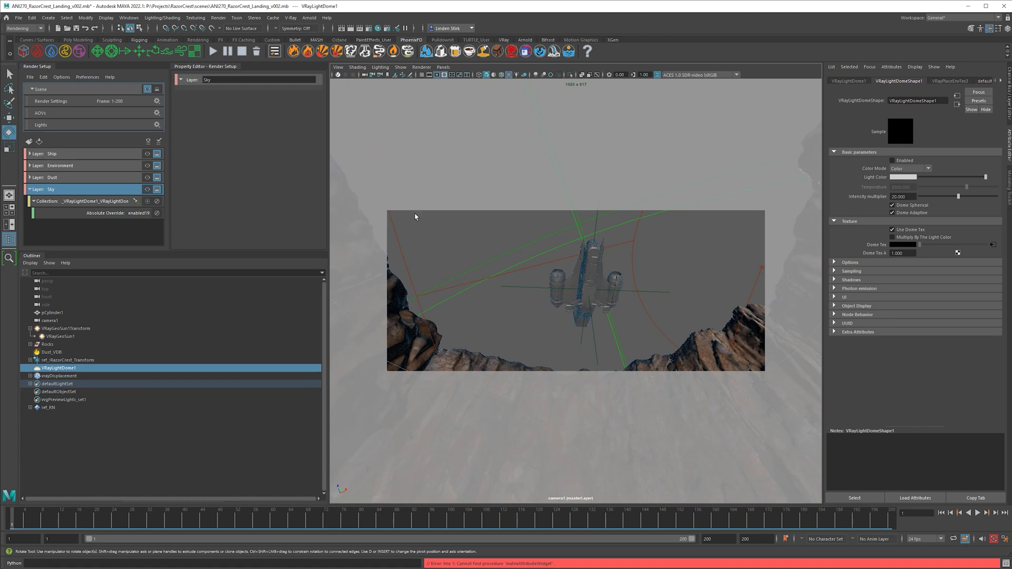
pyautogui.click(60, 352)
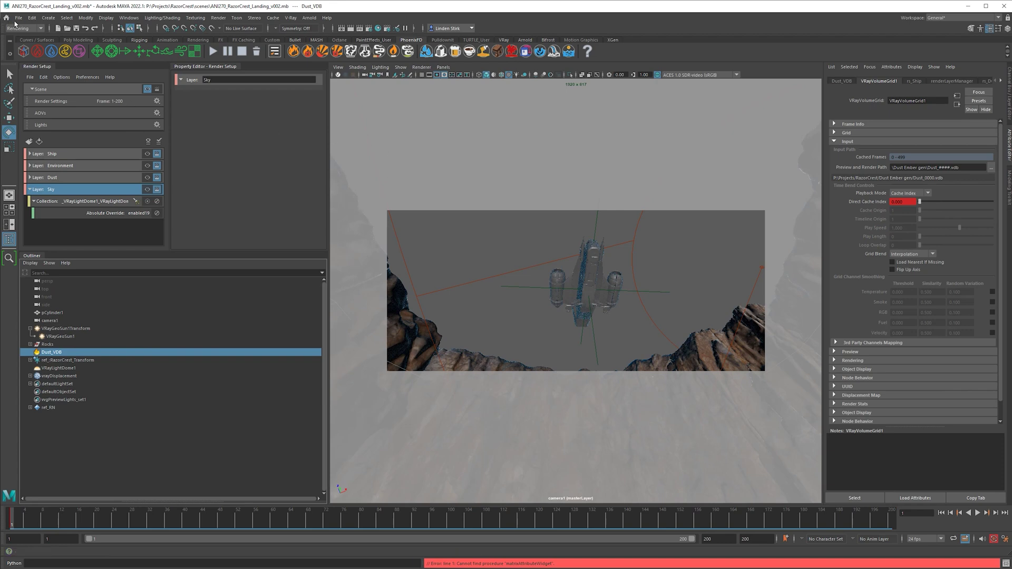
# Save the scene, clear the selection, and open the master layer's Render Settings
pyautogui.click(18, 17)
pyautogui.click(40, 51)
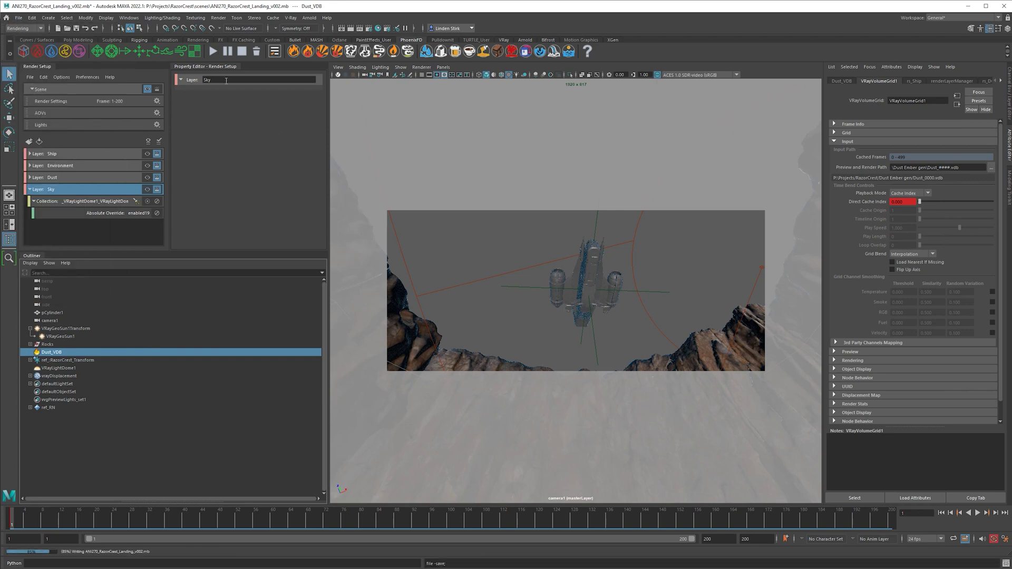
pyautogui.click(685, 245)
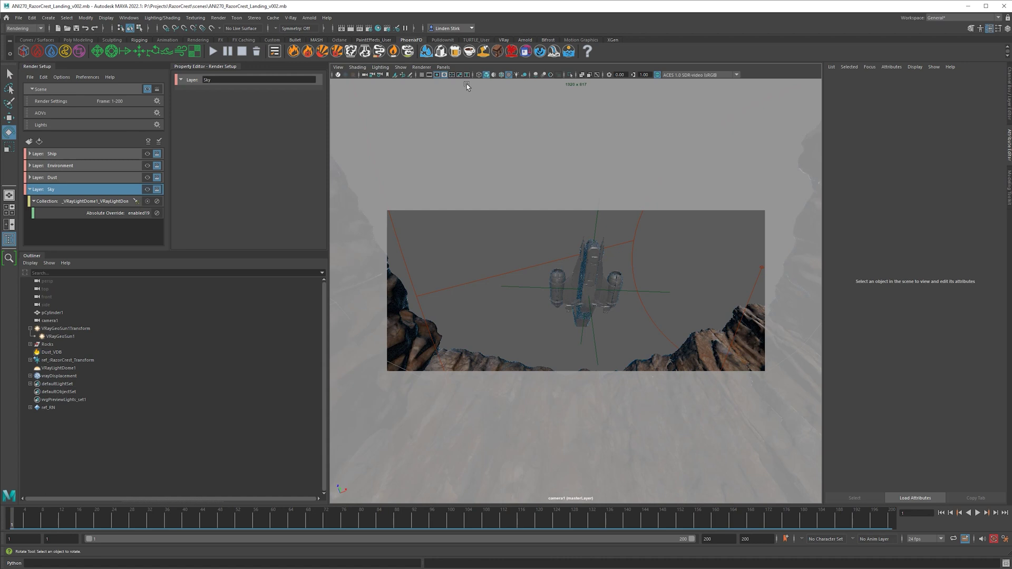
pyautogui.click(369, 29)
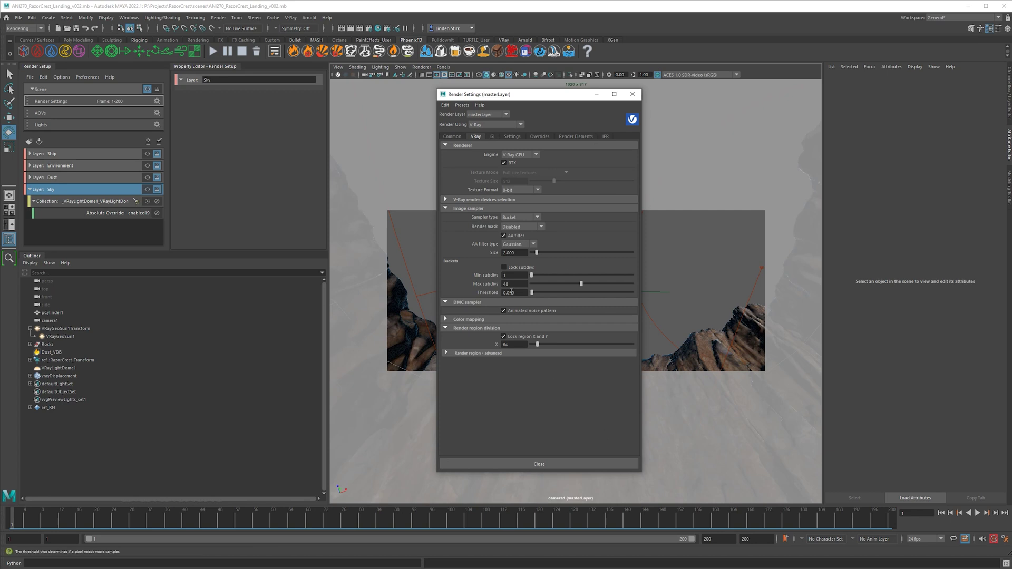
# Try the Progressive image sampler, then undo back to Bucket
pyautogui.click(520, 218)
pyautogui.click(514, 208)
pyautogui.press('Tab')
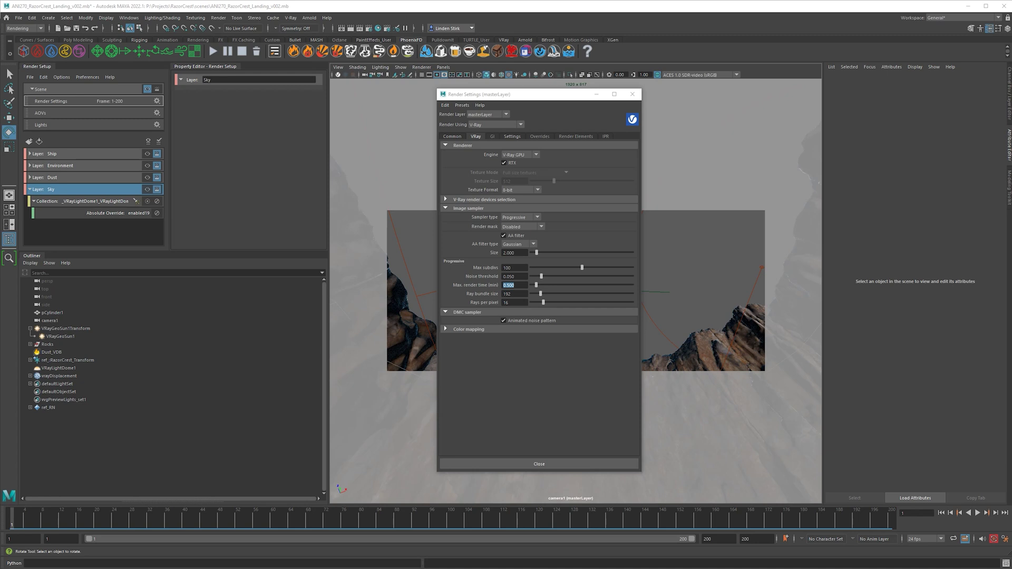
pyautogui.hotkey('ctrl', 'z')
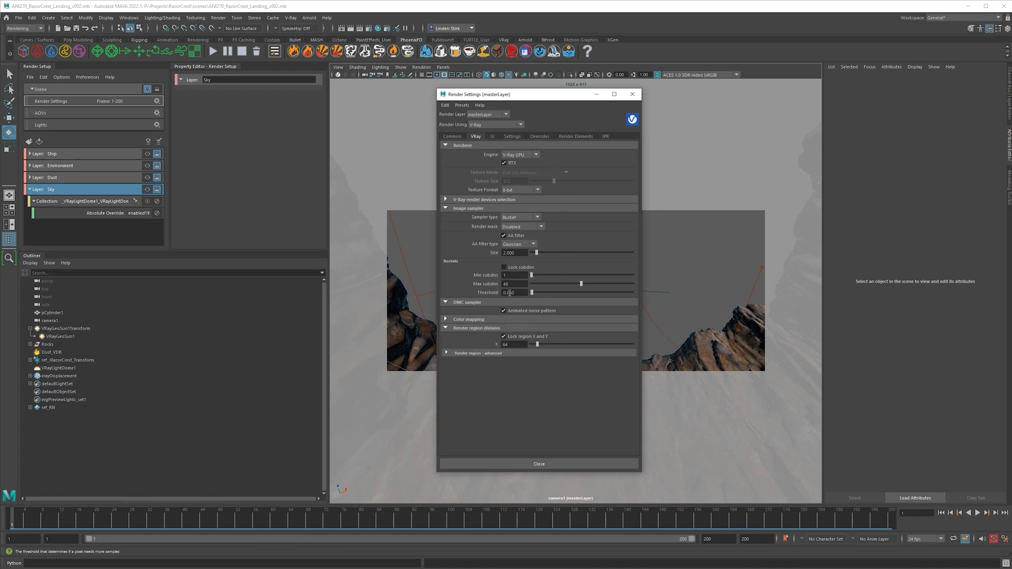
# Keep V-Ray GPU, choose the Progressive sampler, and set noise threshold to 0.05
pyautogui.click(519, 155)
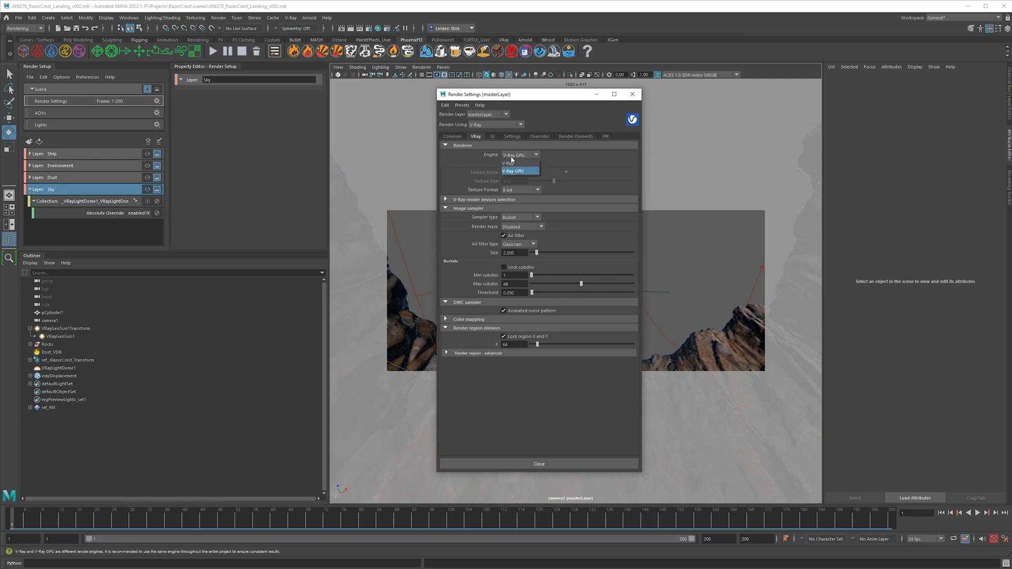
pyautogui.click(514, 170)
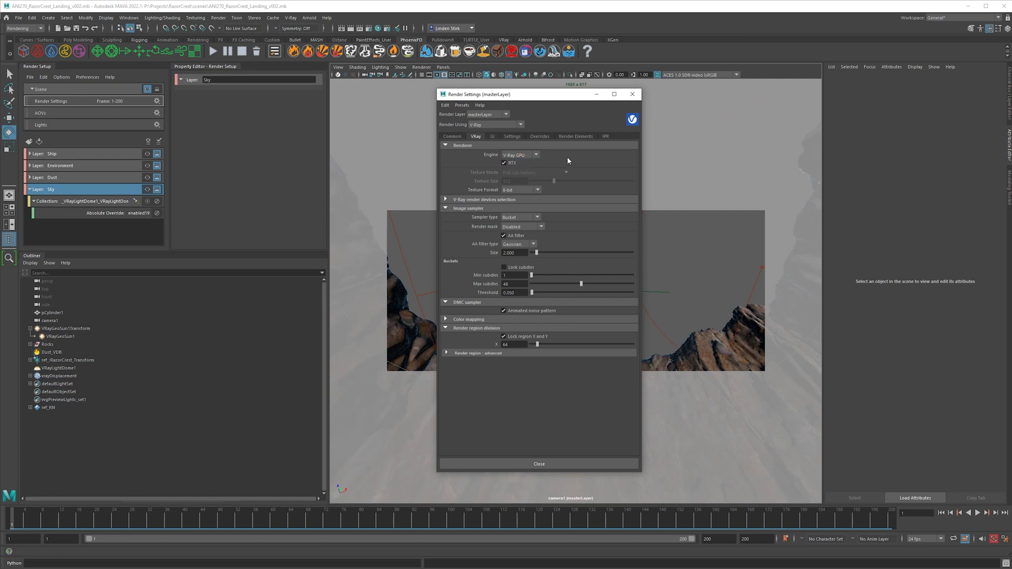
pyautogui.click(514, 217)
pyautogui.click(513, 233)
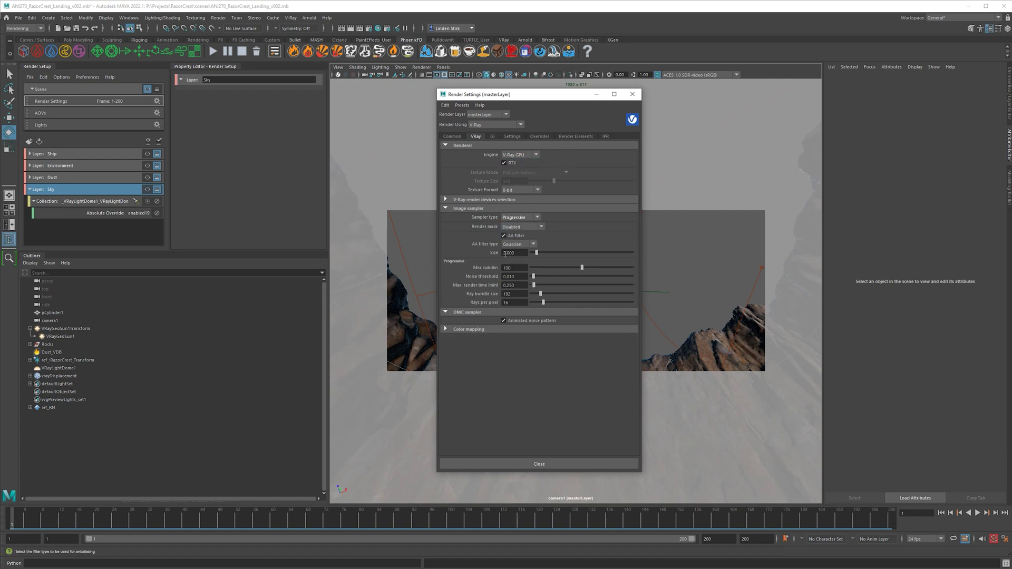
pyautogui.doubleClick(509, 277)
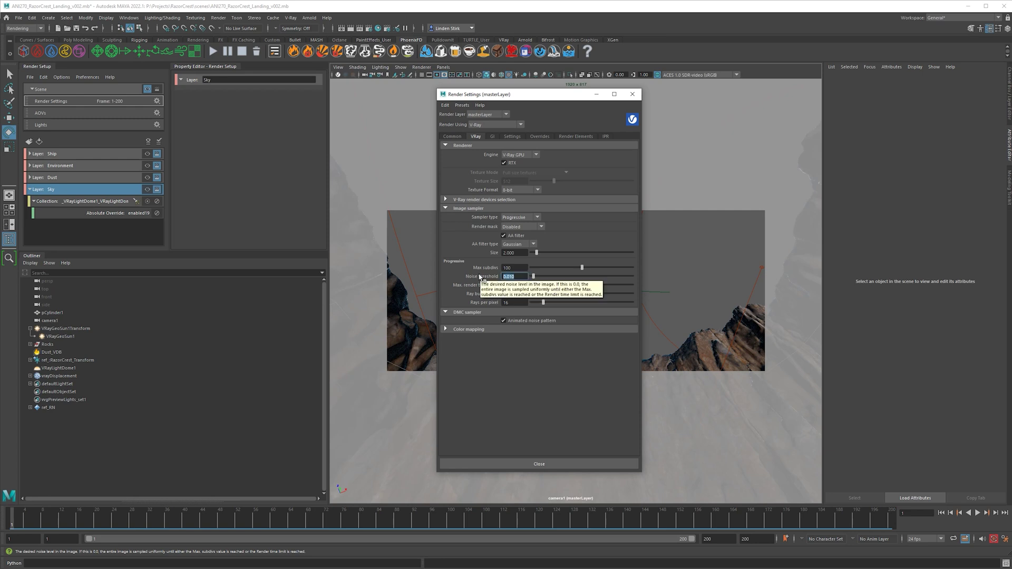
pyautogui.write('0.05')
pyautogui.press('Return')
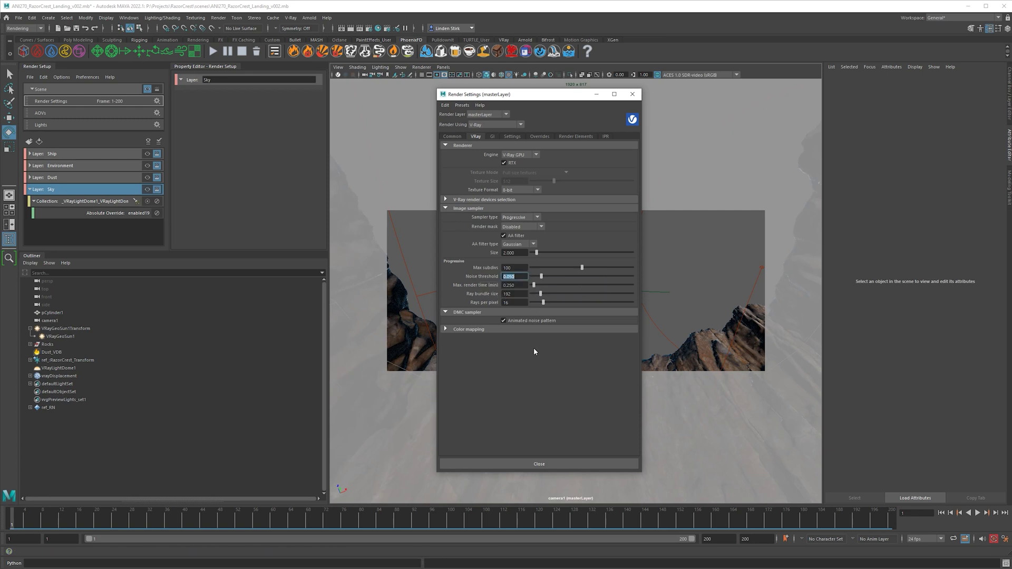
# Set the Max. render time to 0.5 minutes
pyautogui.moveTo(534, 285); pyautogui.dragTo(538, 286)
pyautogui.doubleClick(524, 285)
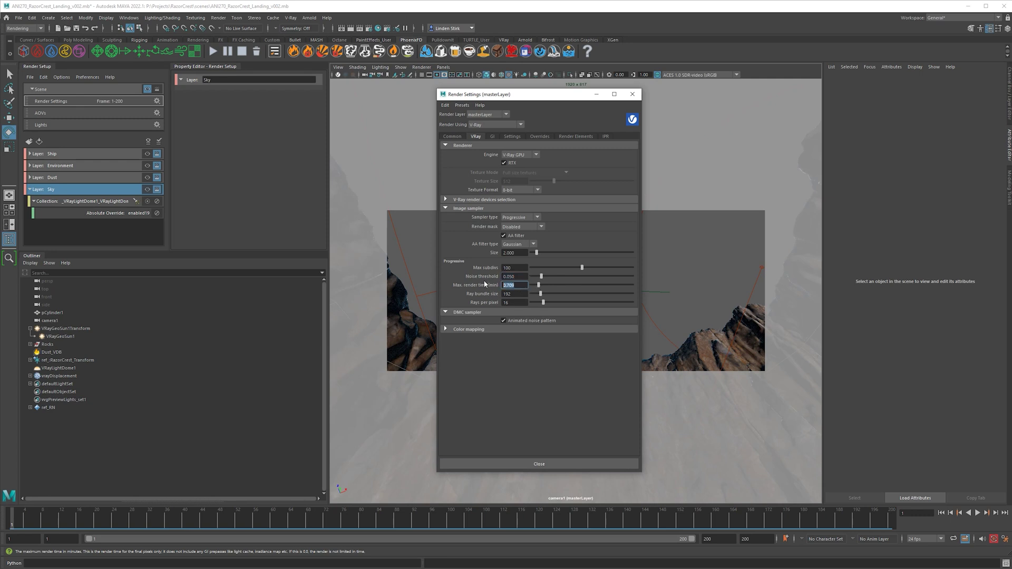
pyautogui.write('0.5')
pyautogui.press('Return')
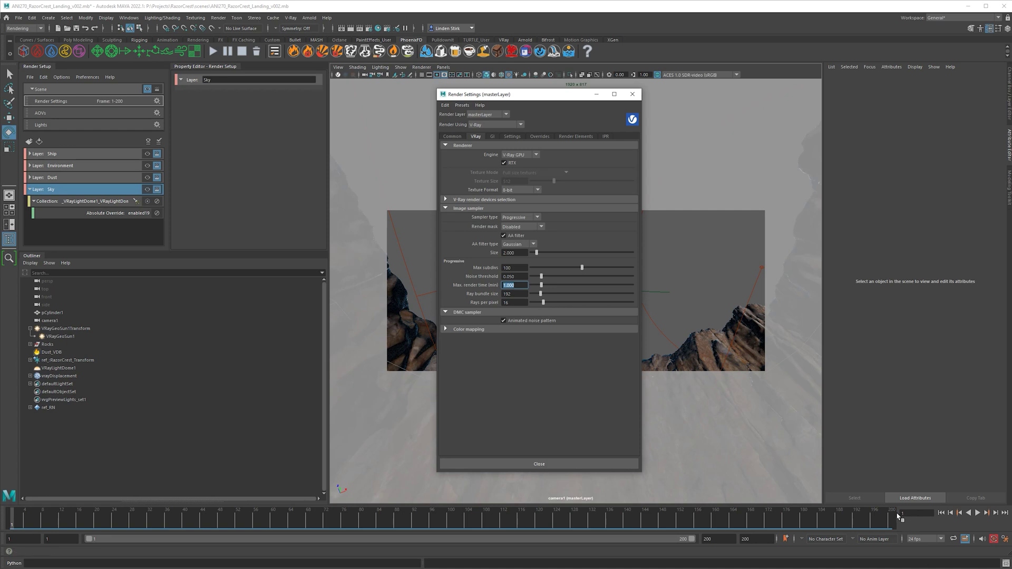
pyautogui.click(516, 285)
pyautogui.doubleClick(512, 284)
pyautogui.write('0.5')
pyautogui.press('Return')
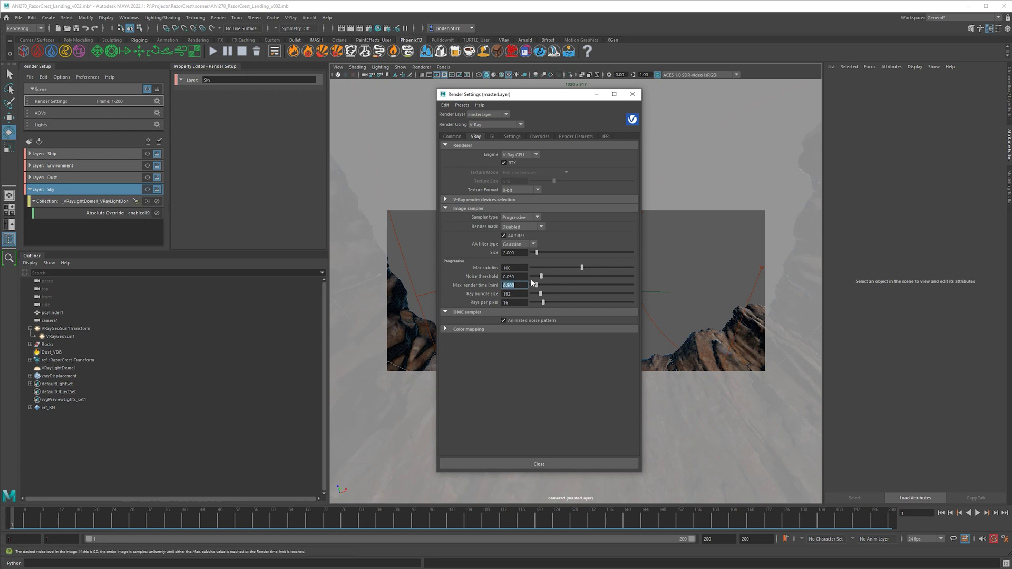
pyautogui.click(271, 286)
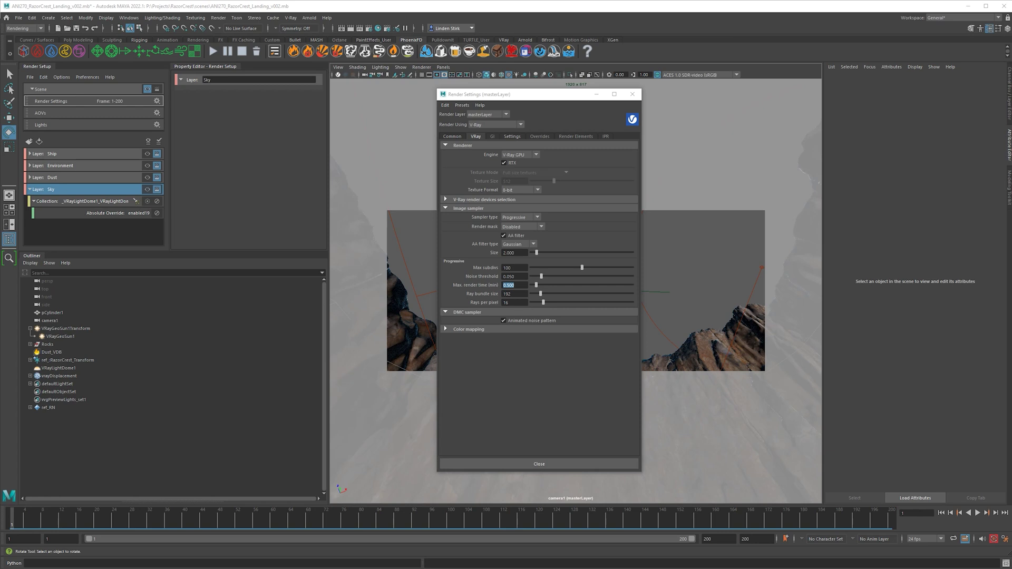
# In Calculator, compute 200×4, divide by 60, then halve to get 6.6666666666666667
pyautogui.write('200*')
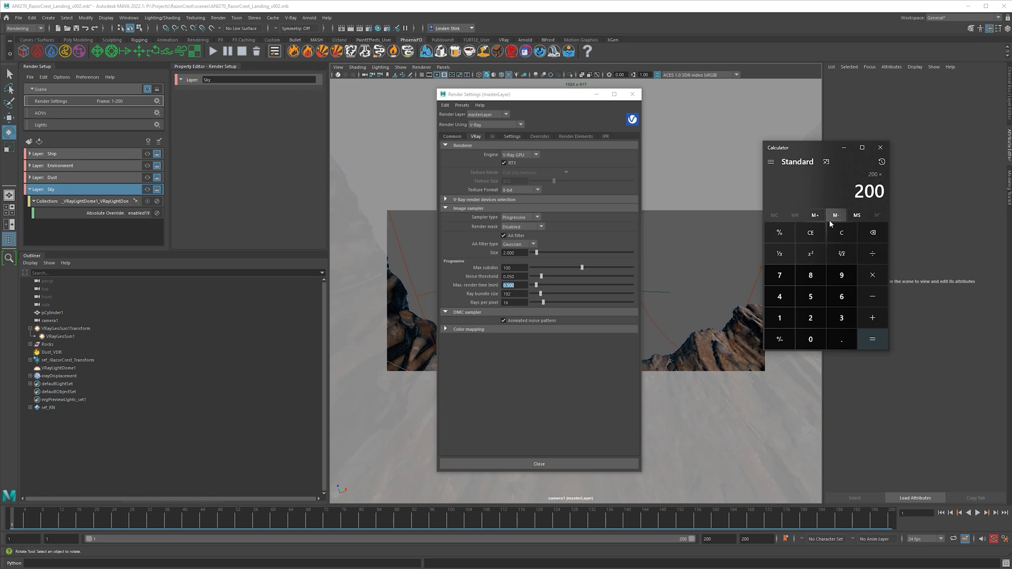
pyautogui.write('4')
pyautogui.press('Return')
pyautogui.write('/60')
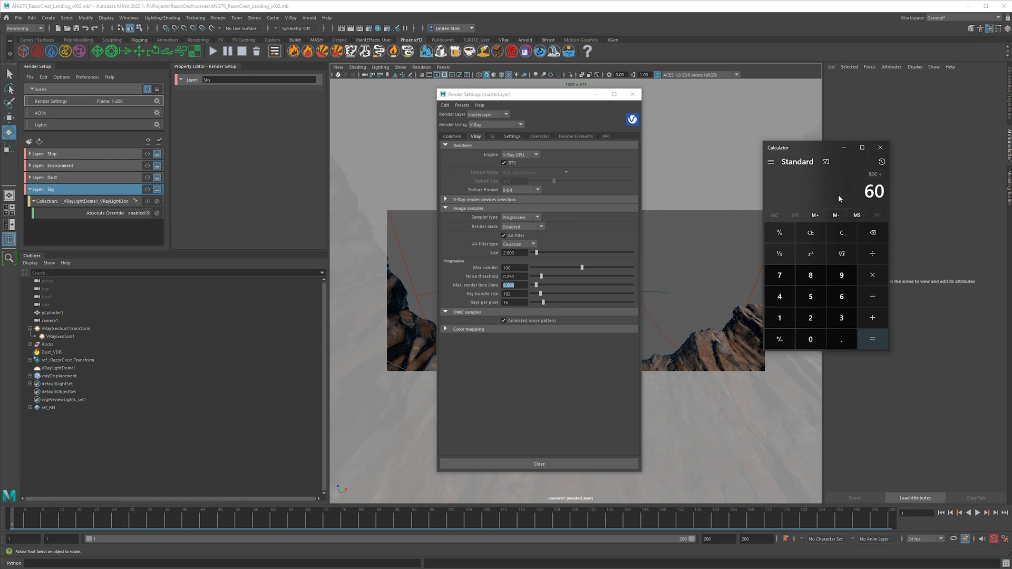
pyautogui.press('Return')
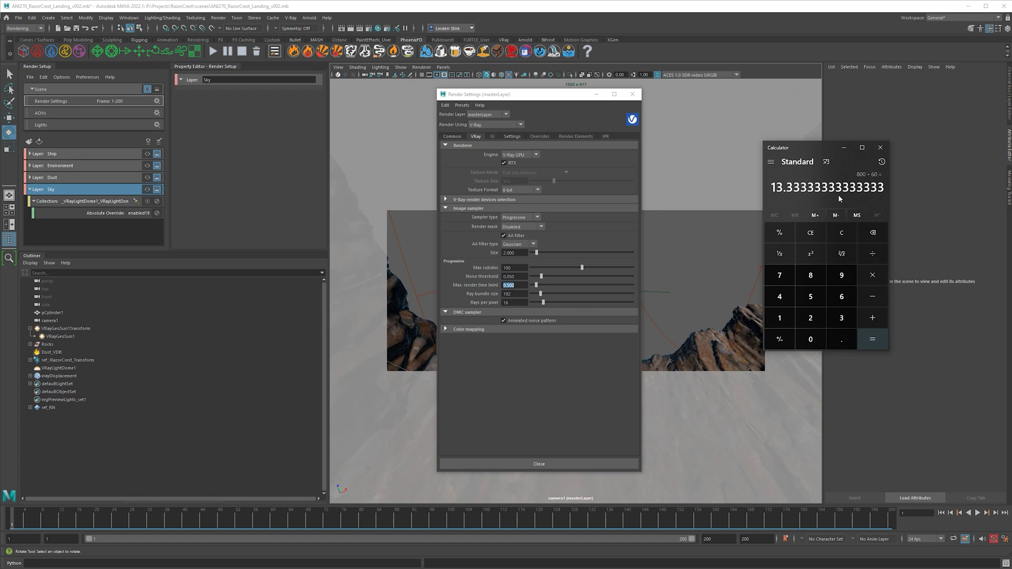
pyautogui.write('/2')
pyautogui.press('Return')
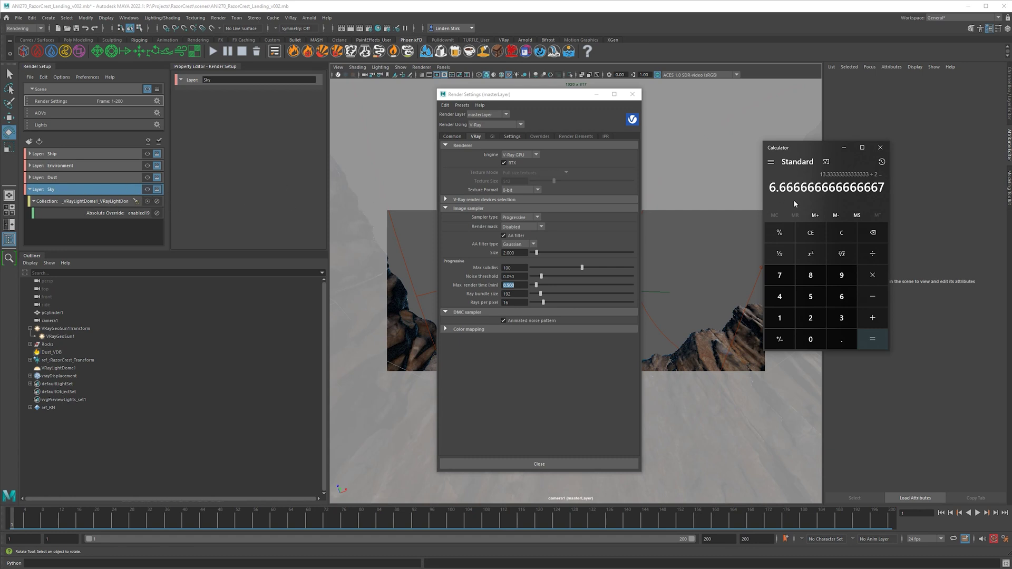
pyautogui.click(520, 217)
# Choose the Bucket image sampler and set its Threshold to 0.100
pyautogui.click(517, 229)
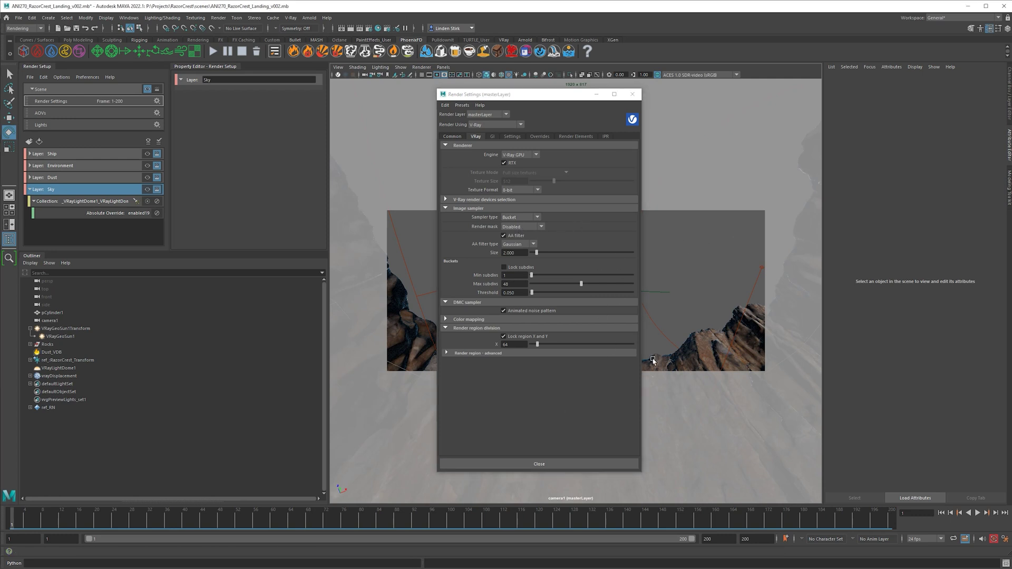
pyautogui.click(512, 293)
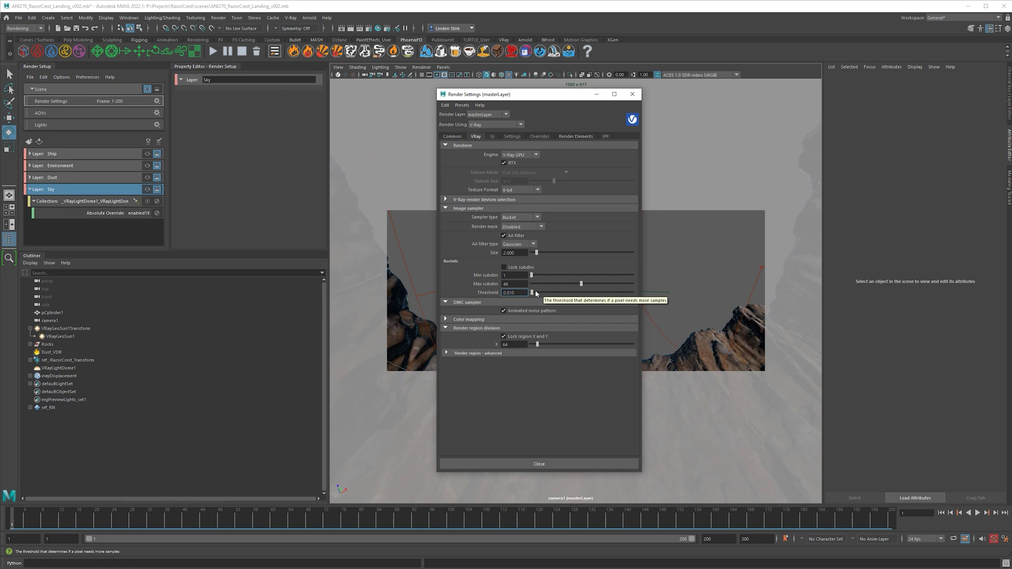
pyautogui.moveTo(515, 292); pyautogui.dragTo(507, 286)
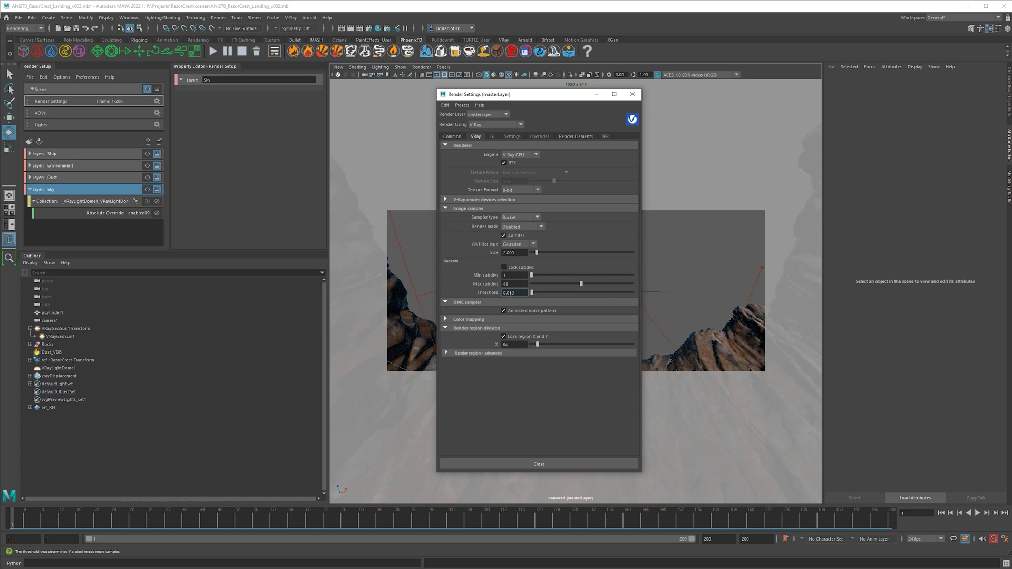
pyautogui.write('5')
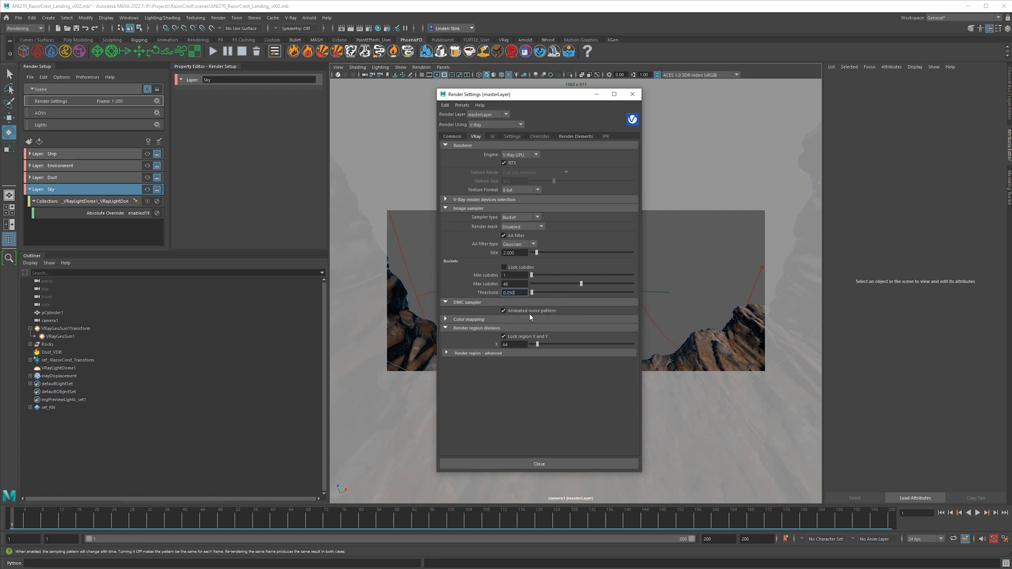
pyautogui.doubleClick(520, 294)
pyautogui.write('0.1')
pyautogui.press('Return')
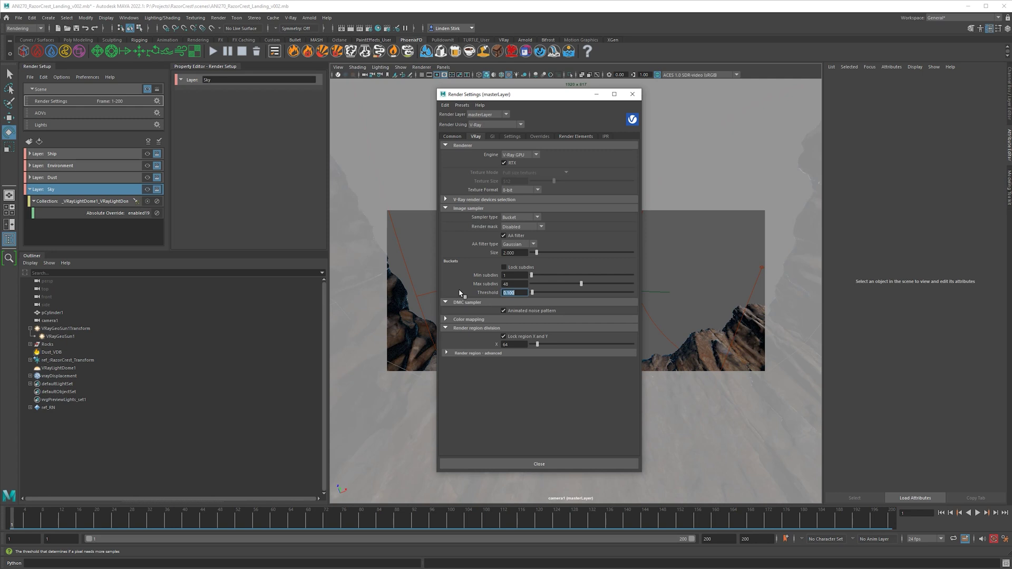
# Try the Progressive sampler, return to Bucket, and set Threshold to 0.050
pyautogui.click(523, 293)
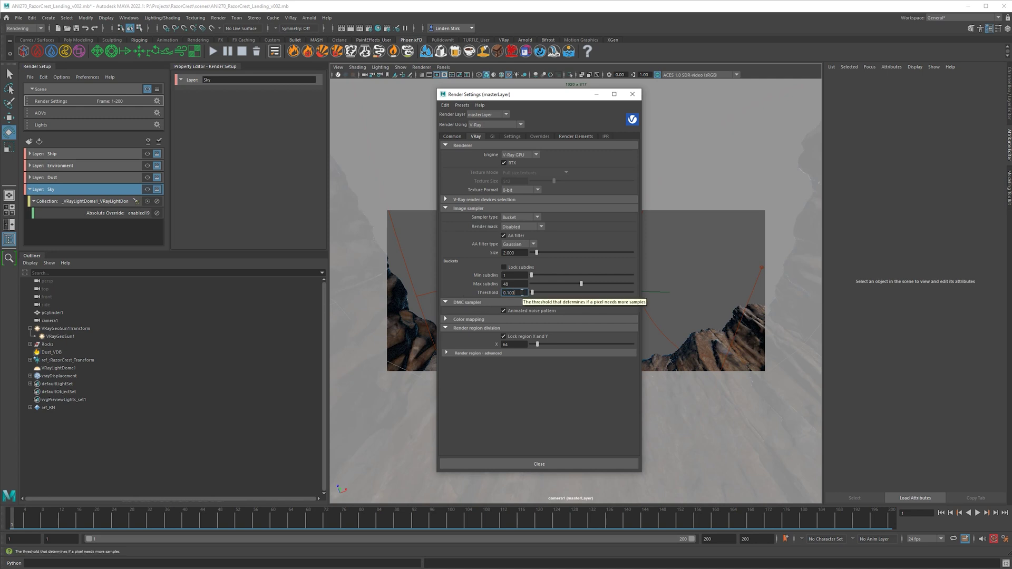
pyautogui.click(520, 217)
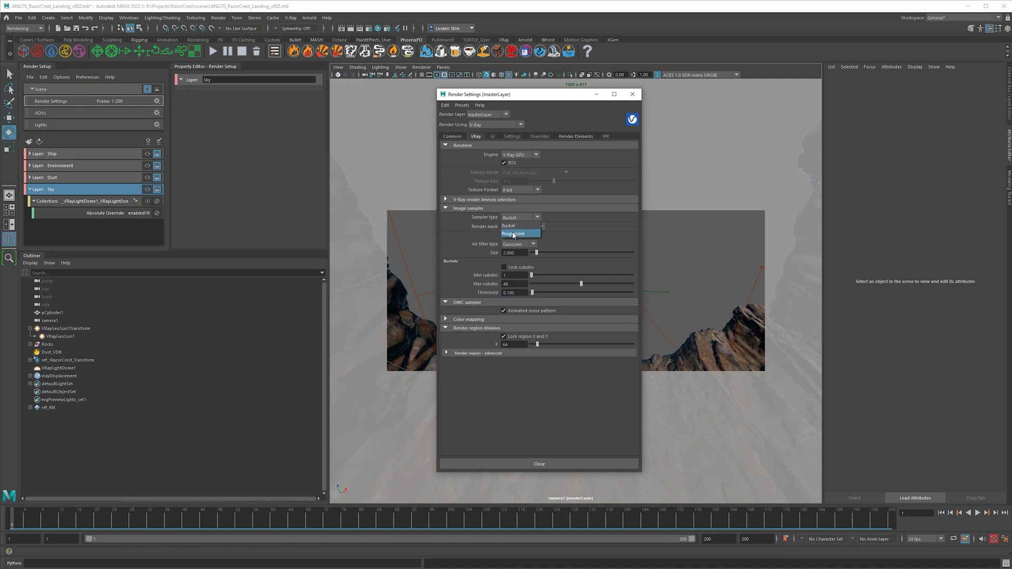
pyautogui.click(519, 232)
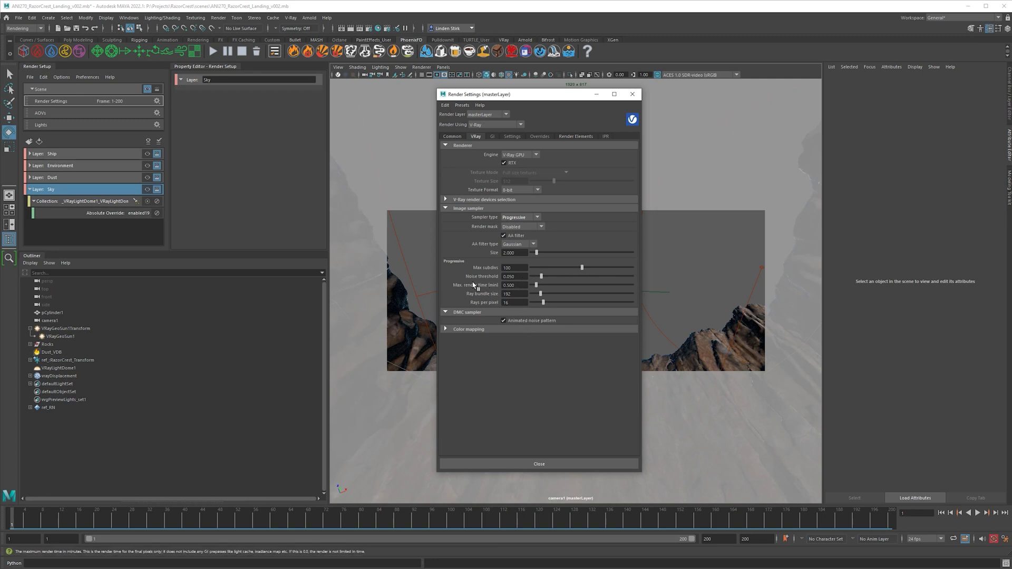
pyautogui.click(520, 218)
pyautogui.click(519, 224)
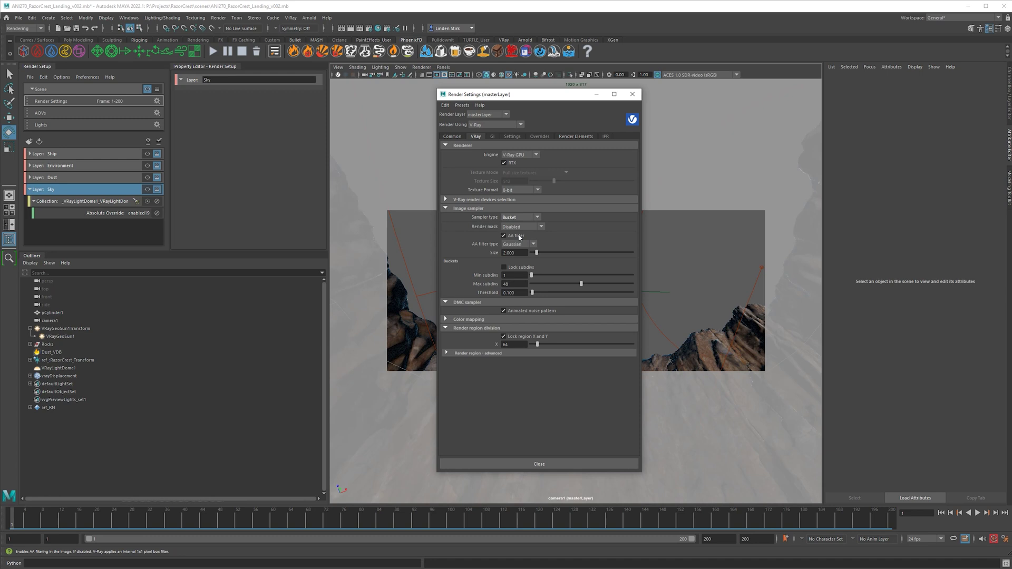
pyautogui.doubleClick(509, 293)
pyautogui.write('0.05')
pyautogui.press('Return')
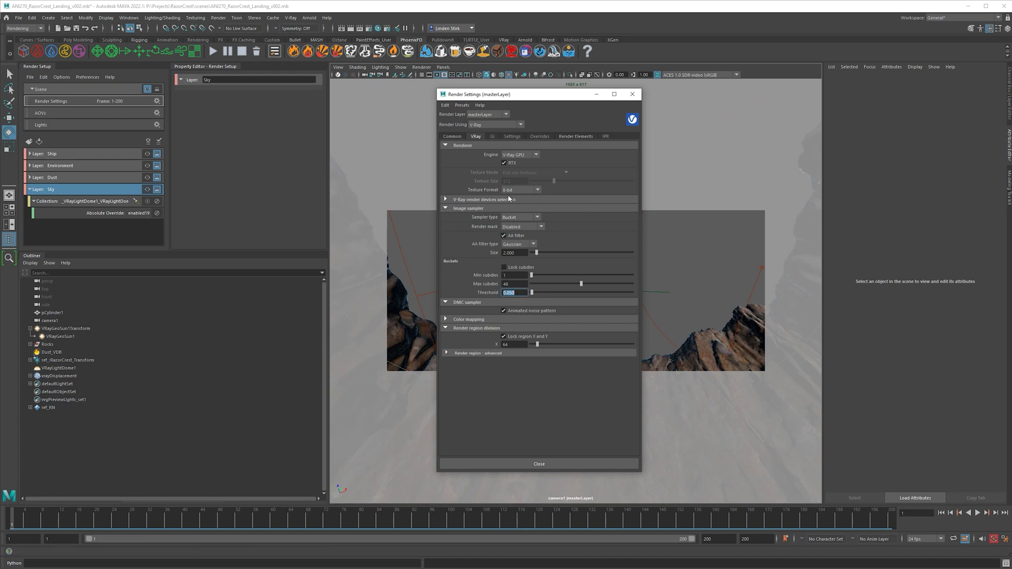
# In the GI settings, keep Light cache and try the Animation preset before restoring Still
pyautogui.click(493, 136)
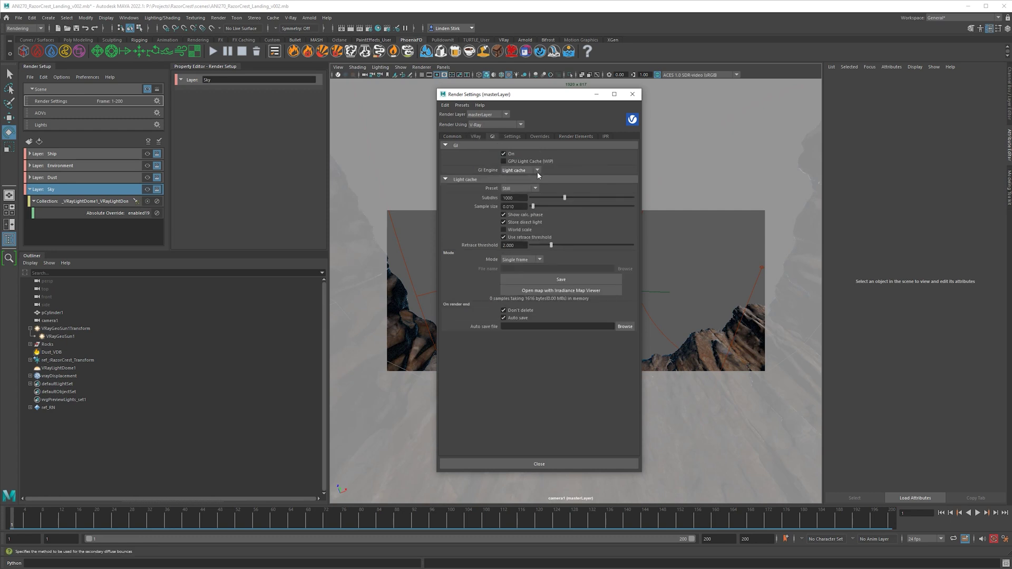
pyautogui.click(519, 171)
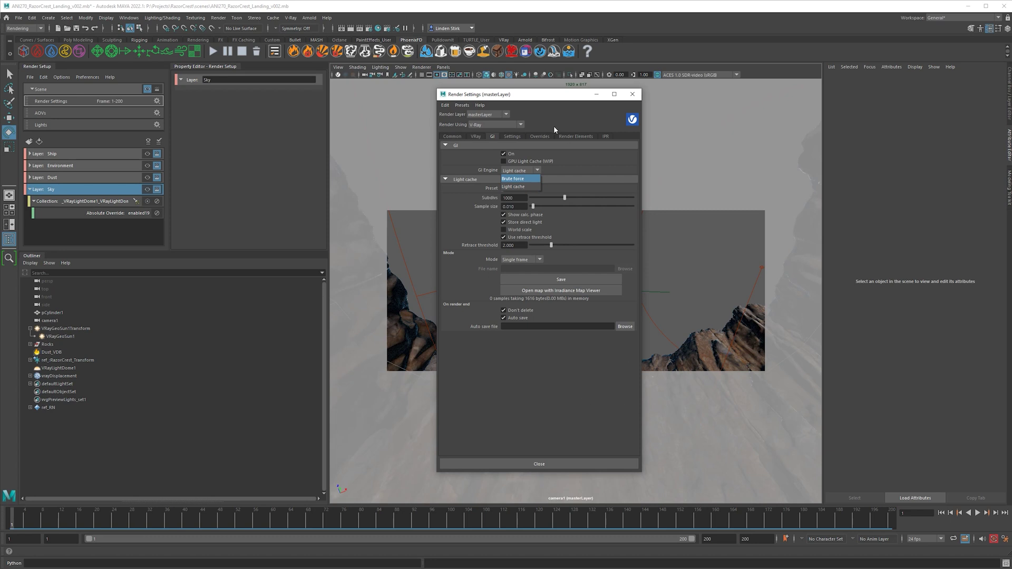
pyautogui.click(514, 187)
pyautogui.click(519, 188)
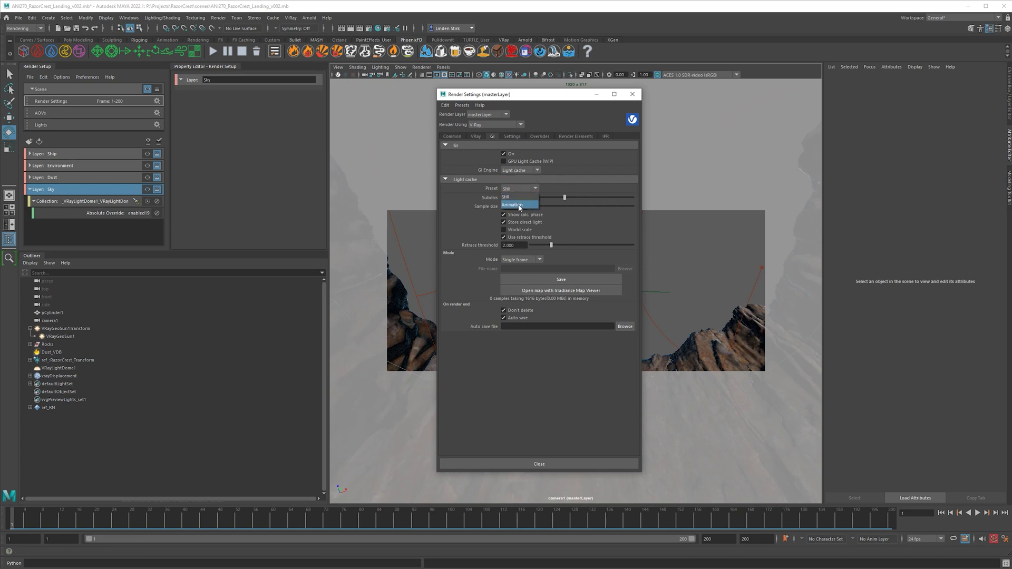
pyautogui.click(521, 205)
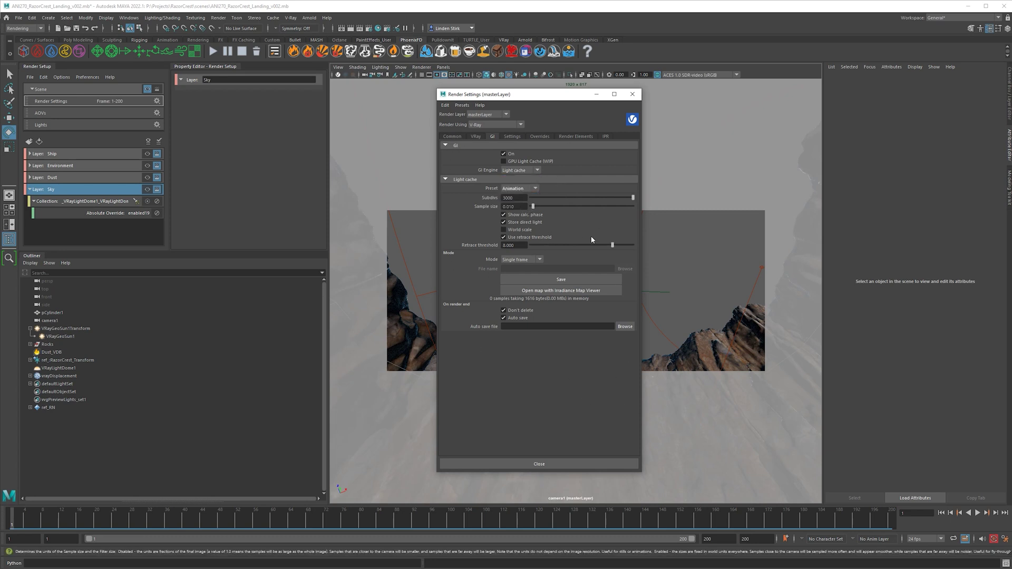
pyautogui.click(519, 189)
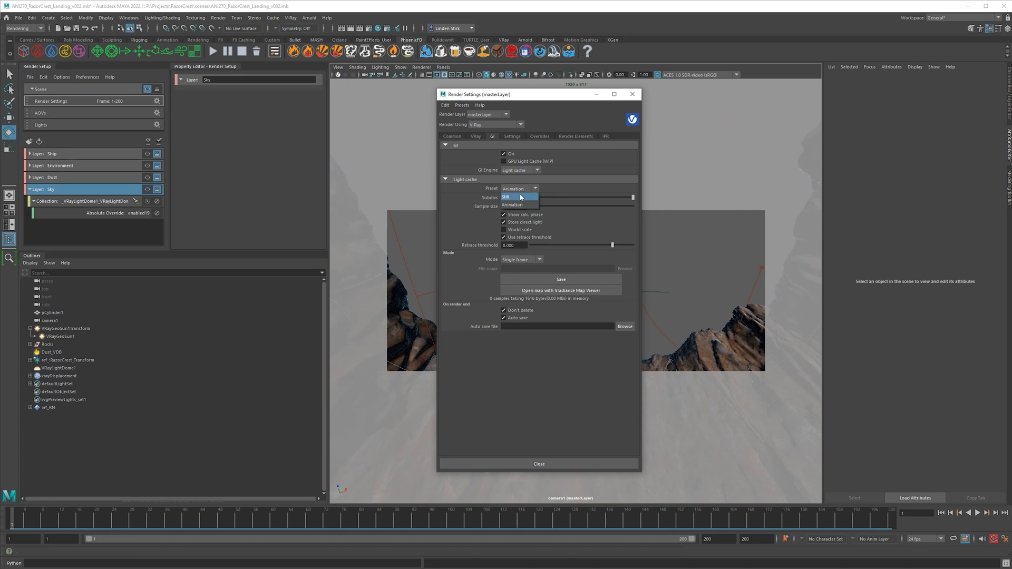
pyautogui.click(516, 198)
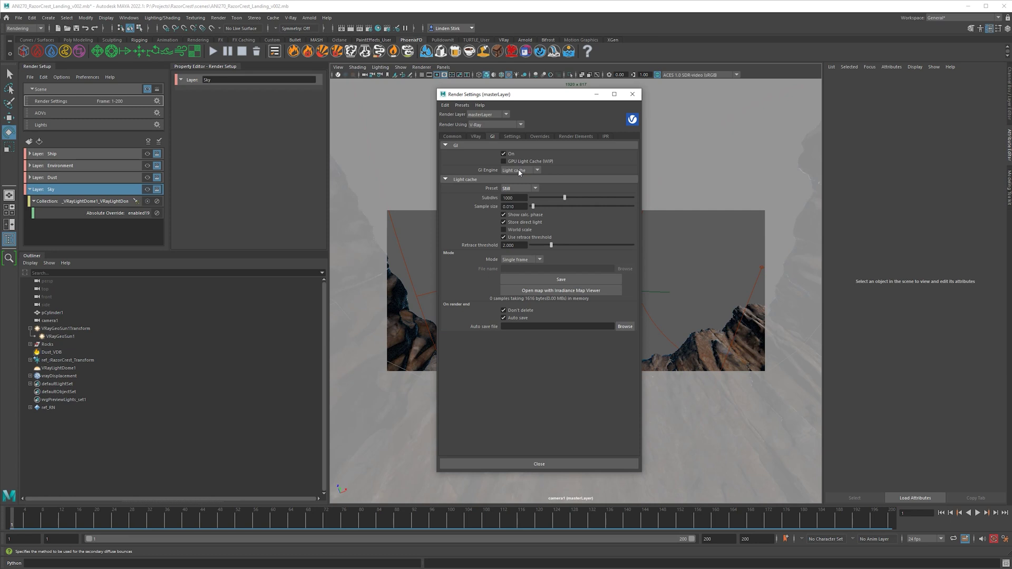
# Set the GI engine to Brute force, then show the Common output settings
pyautogui.click(519, 171)
pyautogui.click(518, 183)
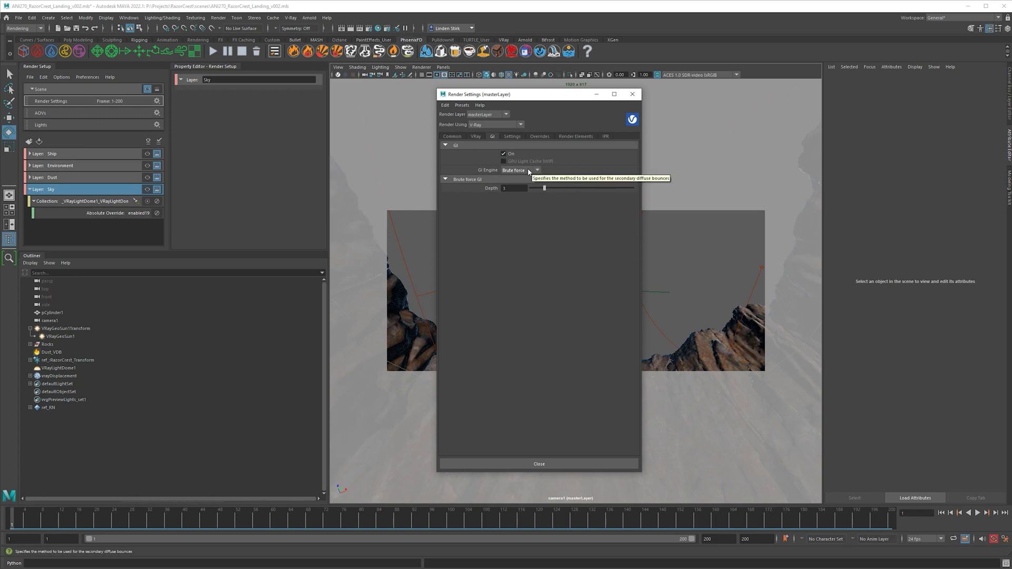
pyautogui.click(529, 170)
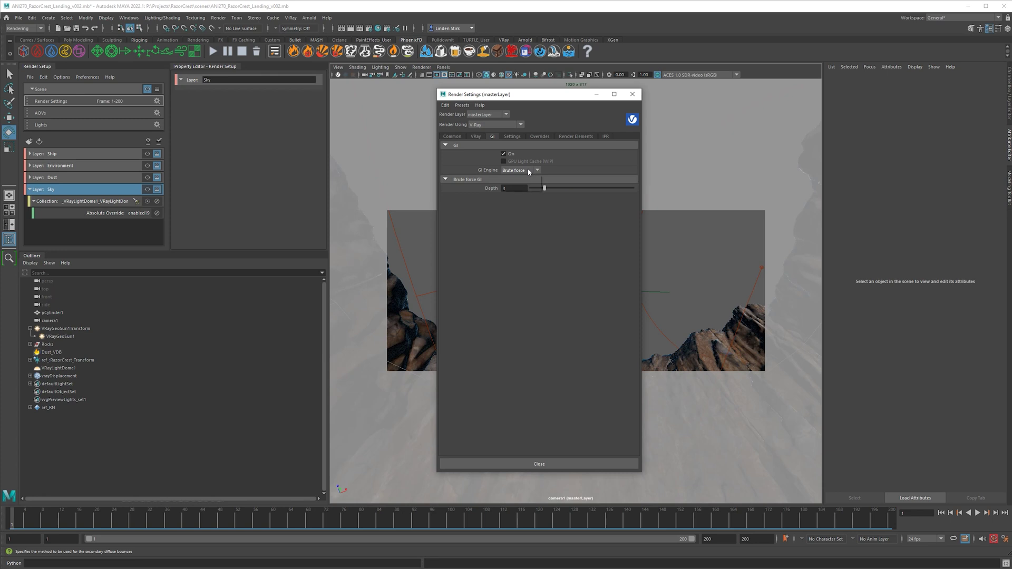
pyautogui.click(519, 179)
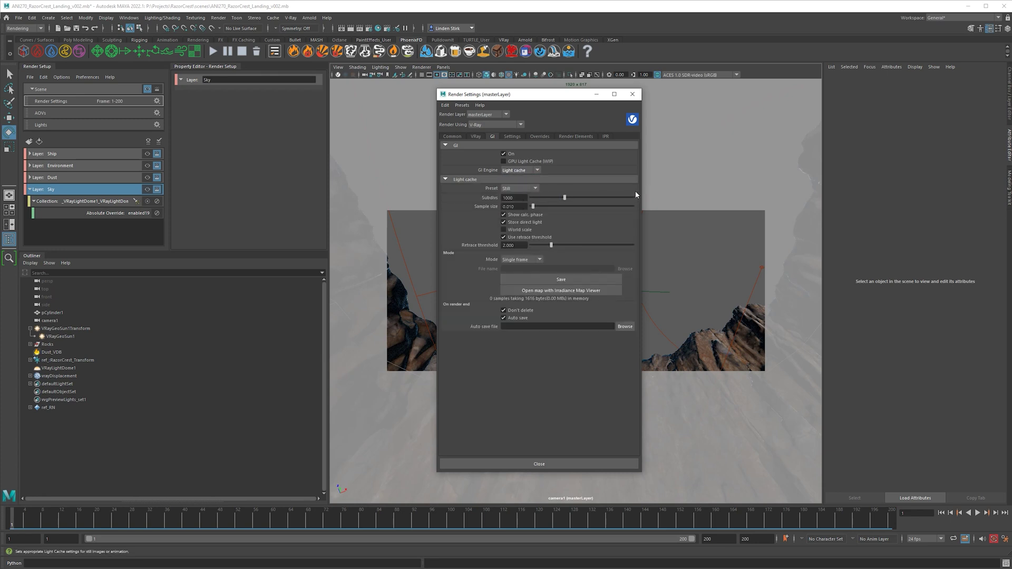
pyautogui.click(524, 171)
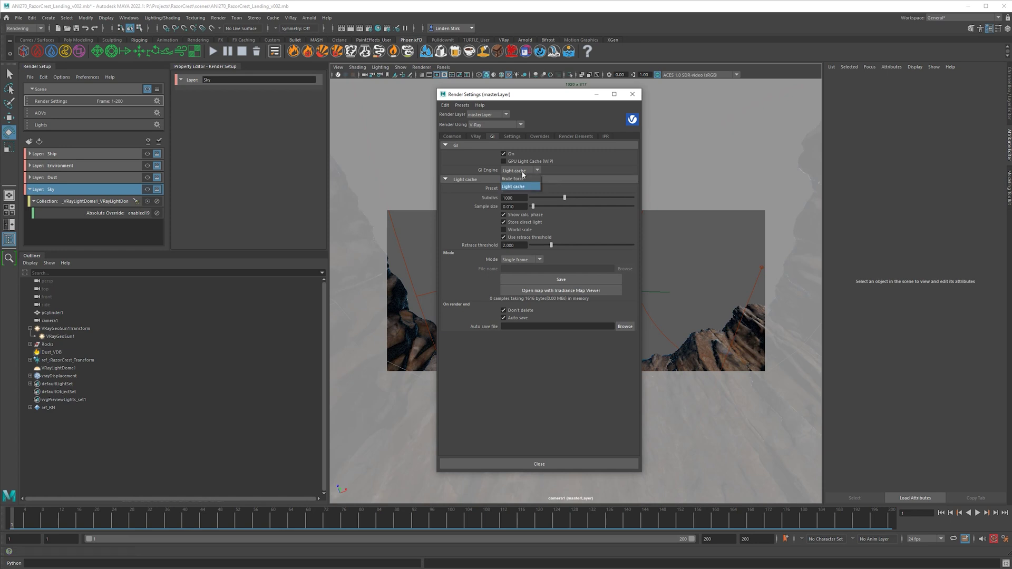
pyautogui.click(517, 183)
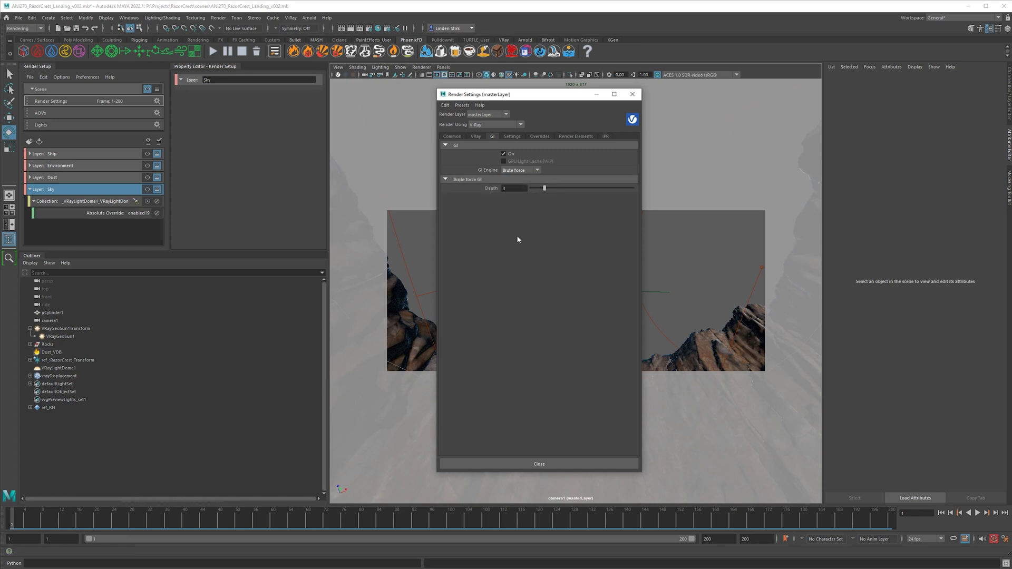
pyautogui.click(452, 136)
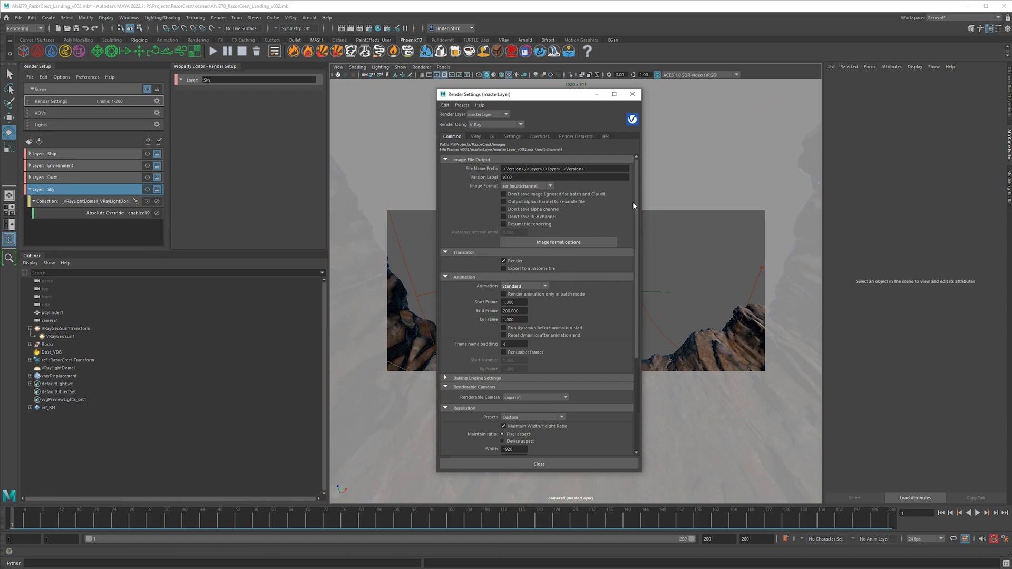
# Enable the v002 version label and save the scene as AN270_RazorCrest_Landing_v002.mb
pyautogui.click(517, 178)
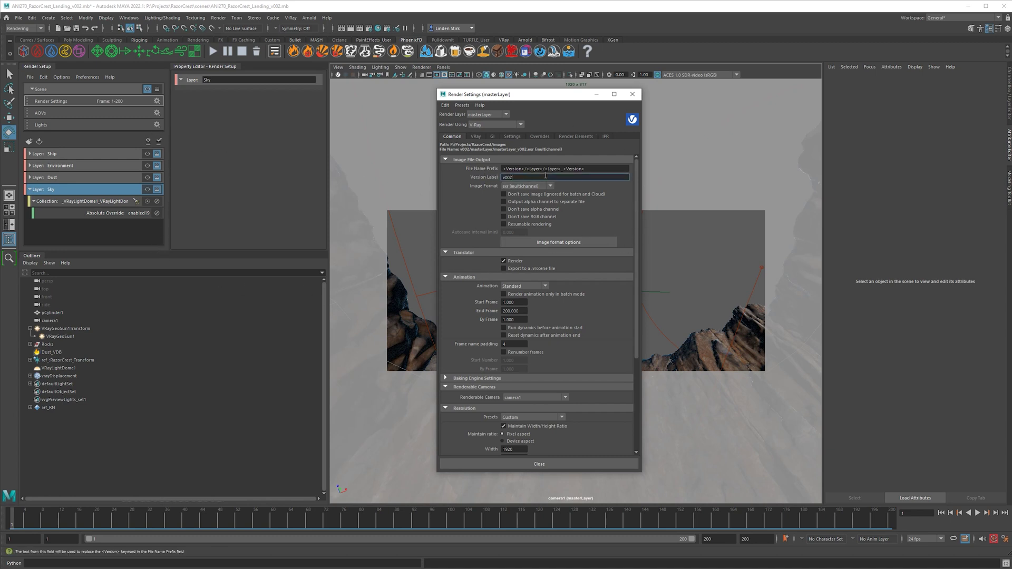
pyautogui.hotkey('ctrl', 's')
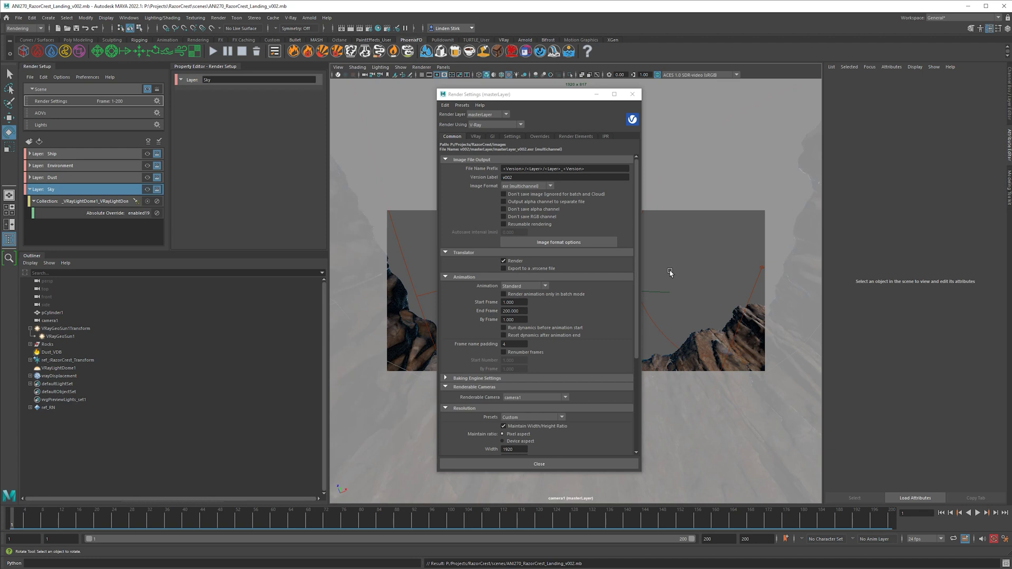
pyautogui.moveTo(668, 281); pyautogui.dragTo(695, 222)
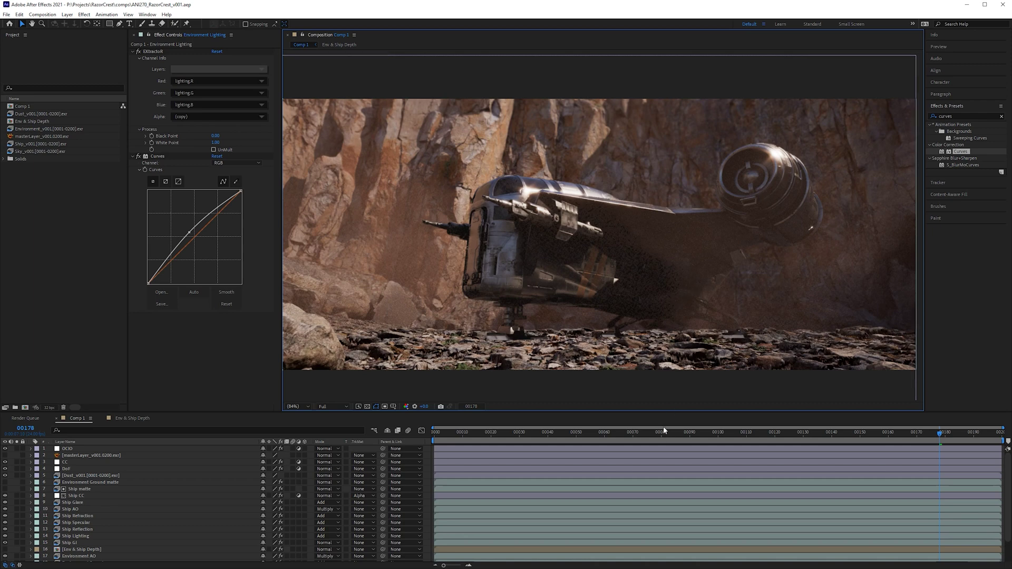
# Preview the composite at the first frame, the dusty frame 135, and final frame 199
pyautogui.press('Home')
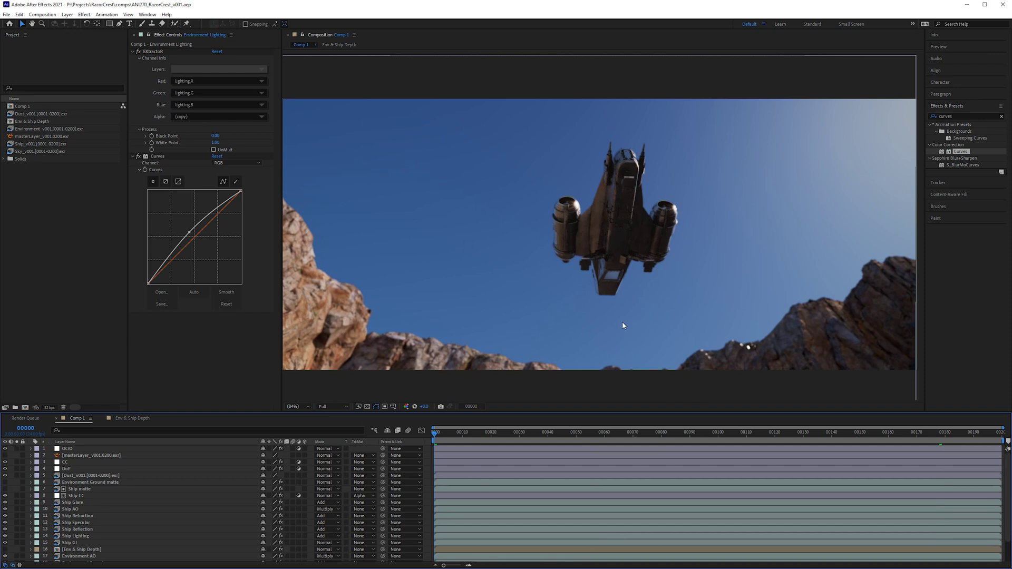
pyautogui.moveTo(622, 323); pyautogui.dragTo(657, 299)
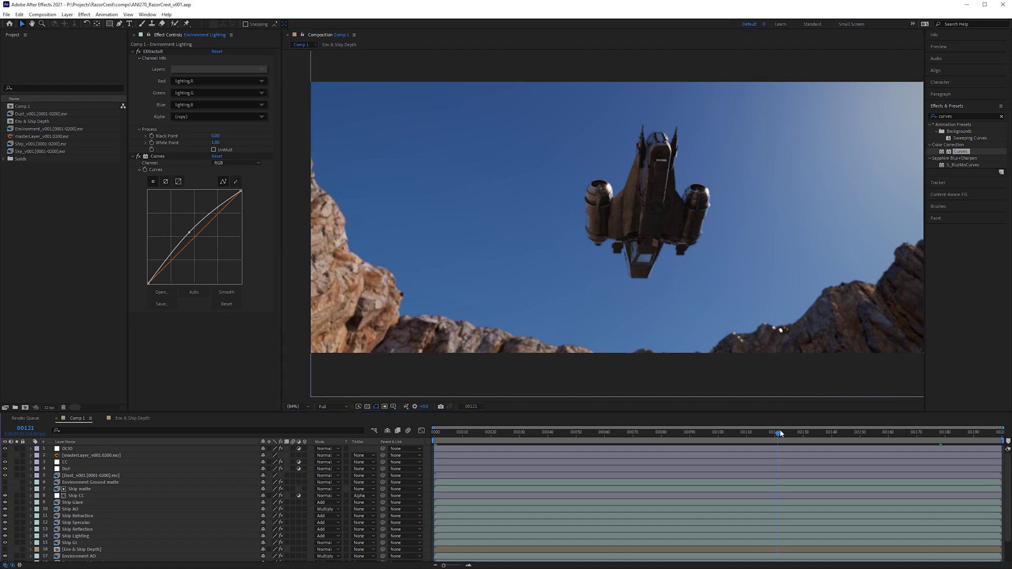
pyautogui.click(817, 433)
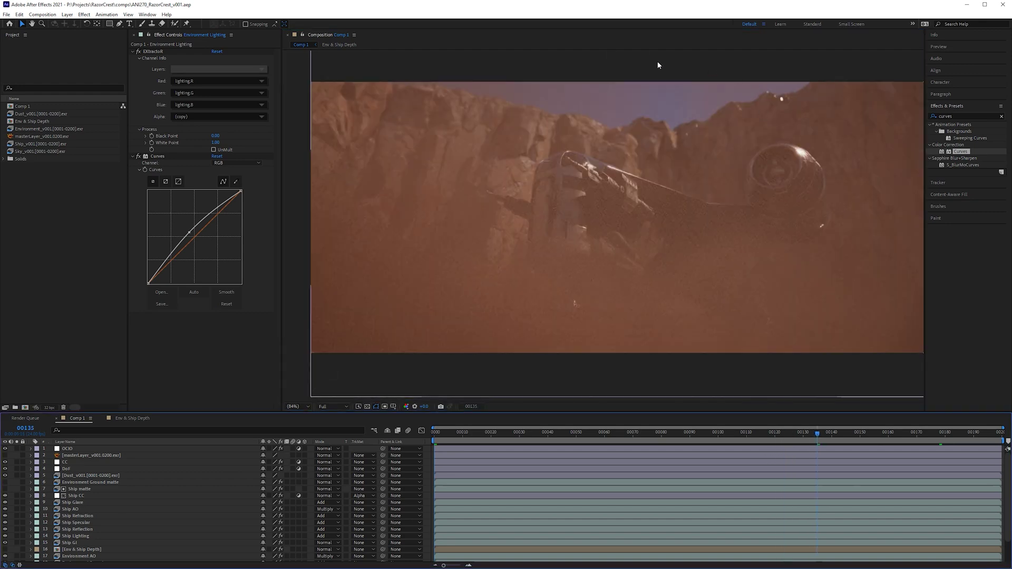
pyautogui.click(1000, 439)
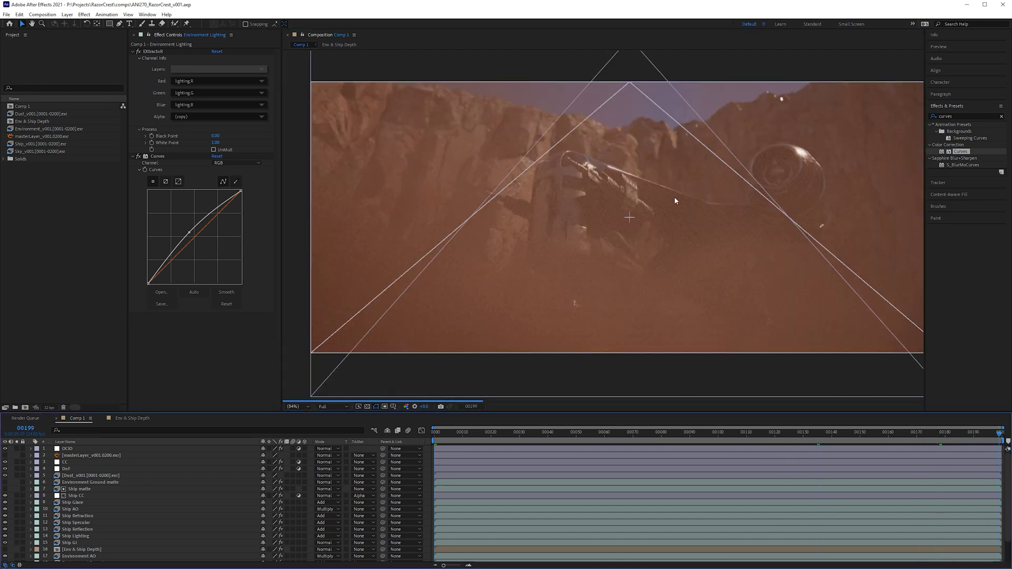